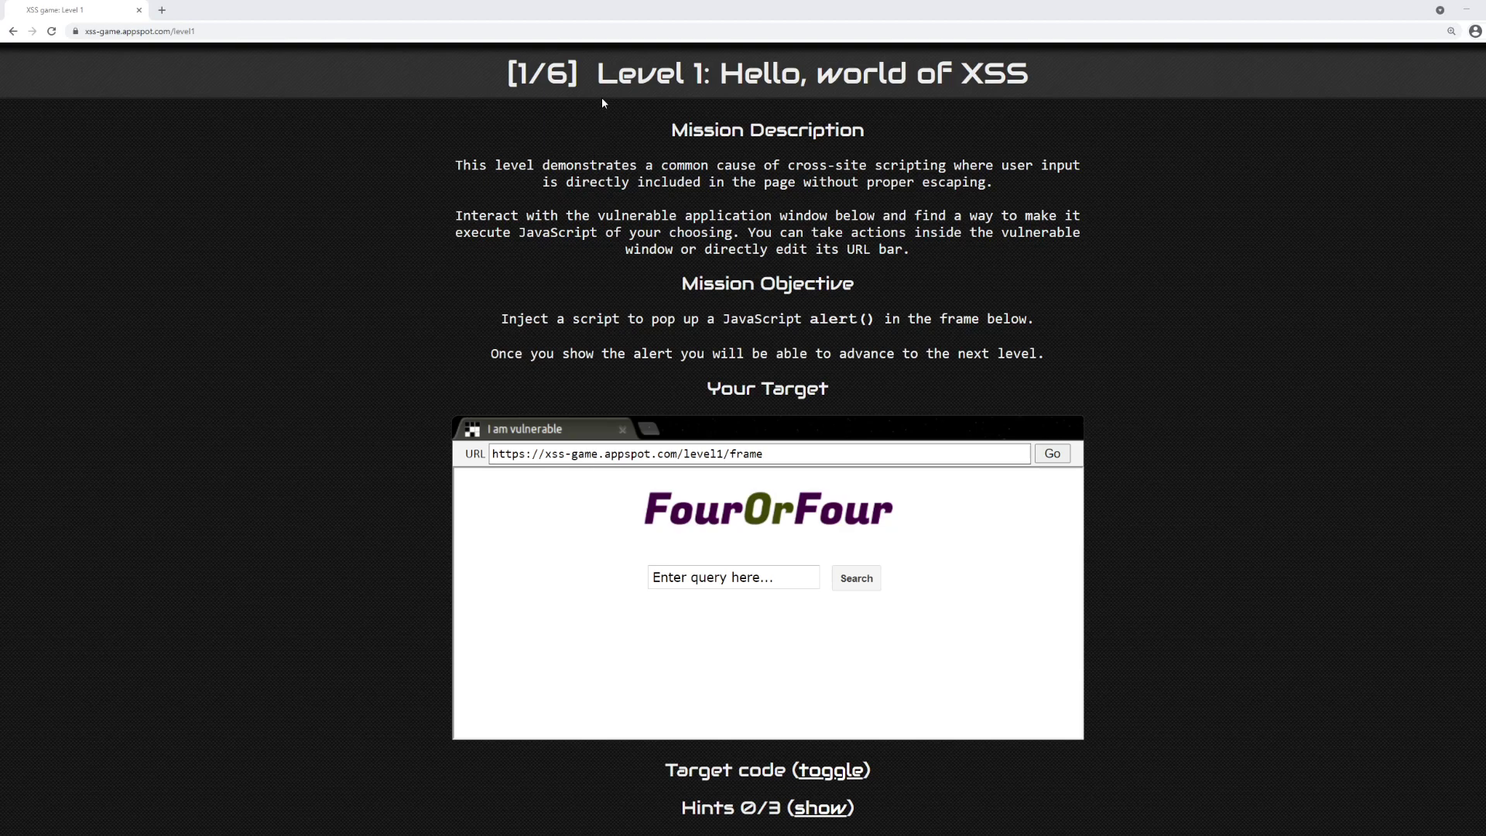
Highlight the page title 'Level 1' and 'Hello, world of XSS', then clear the selection.
drag(597, 72, 704, 72)
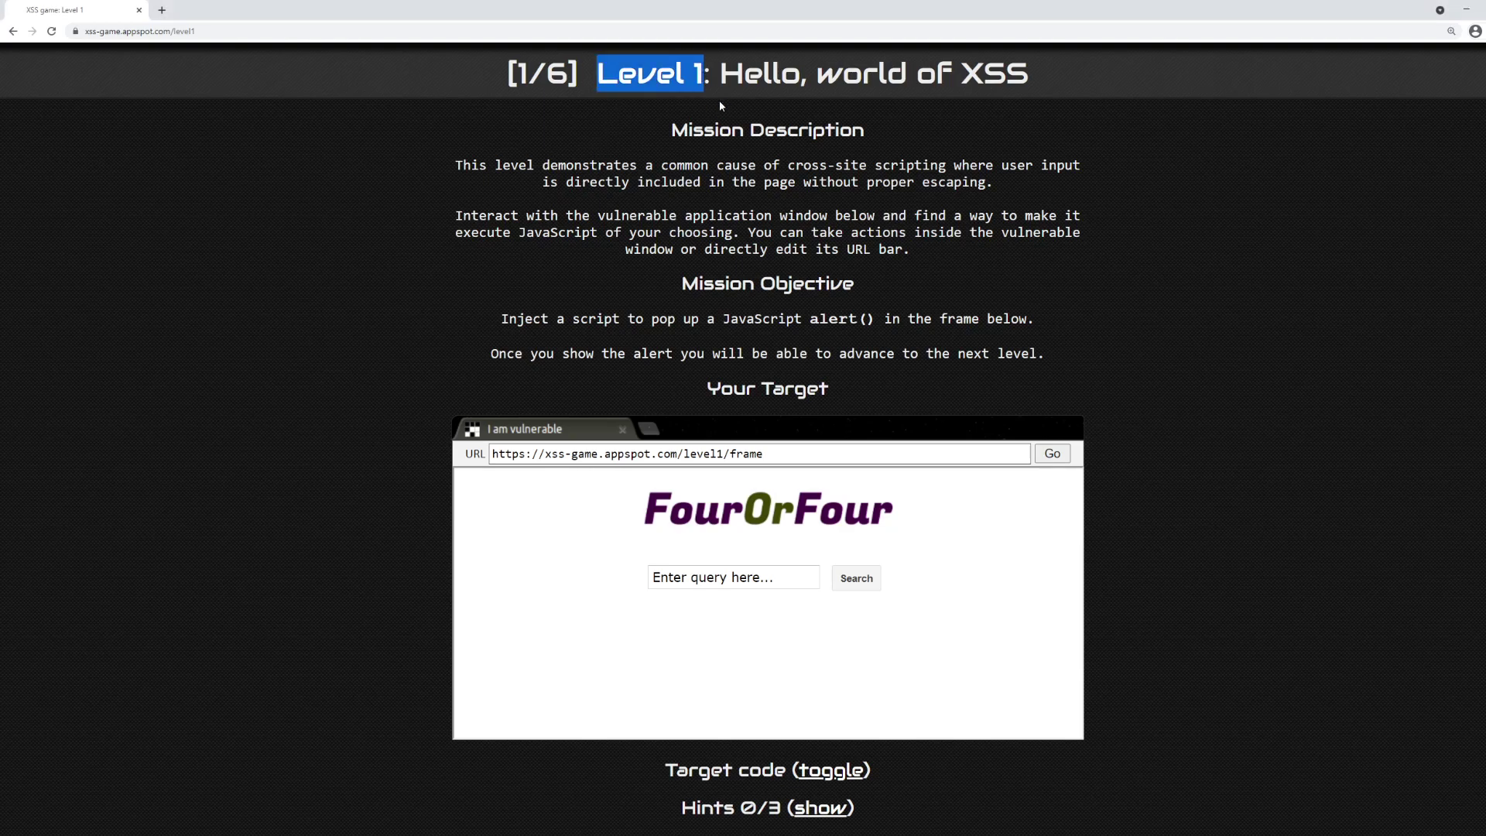
drag(720, 73, 1102, 78)
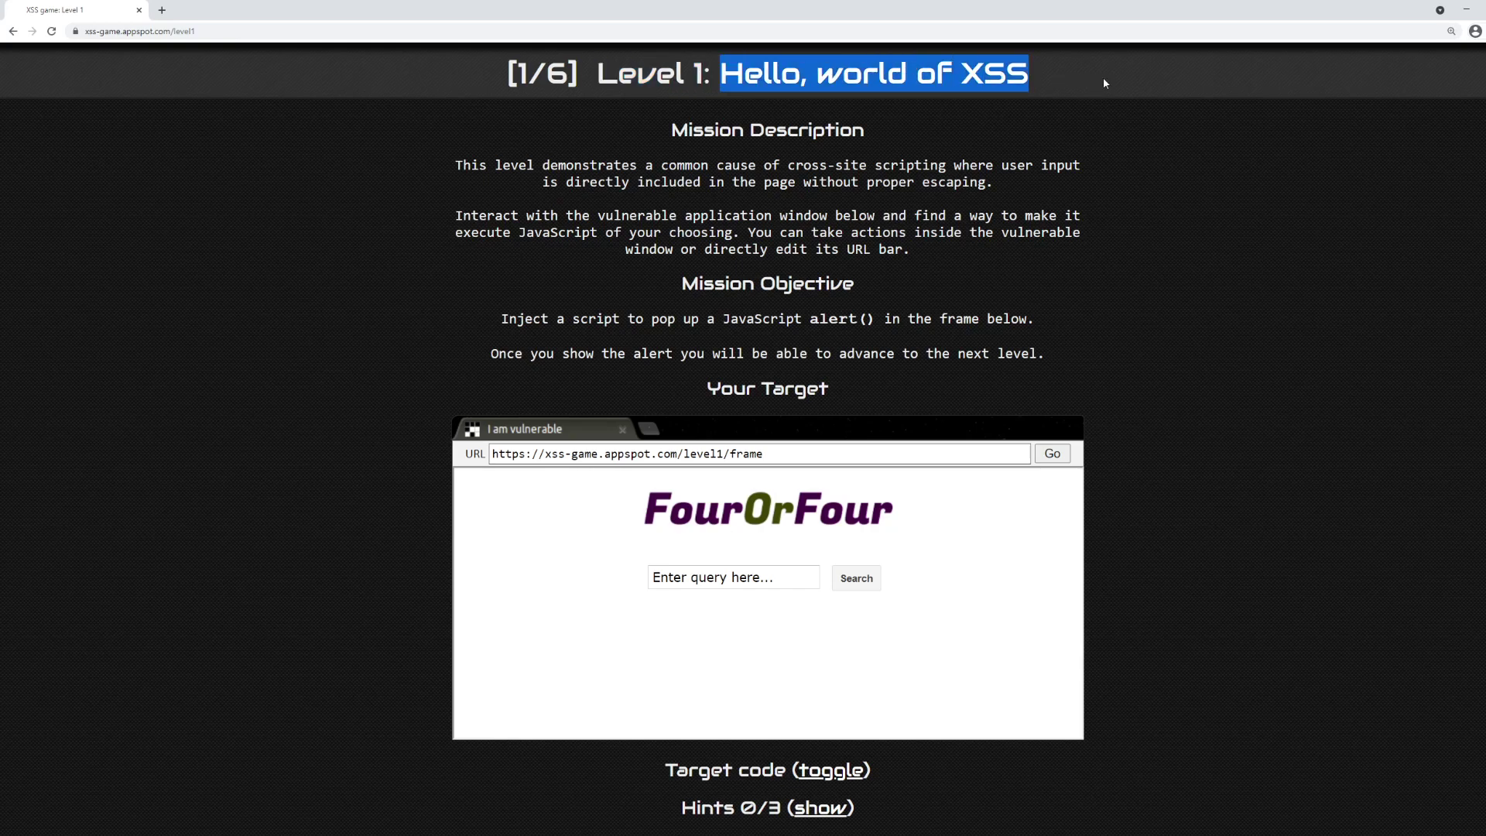
click(1181, 247)
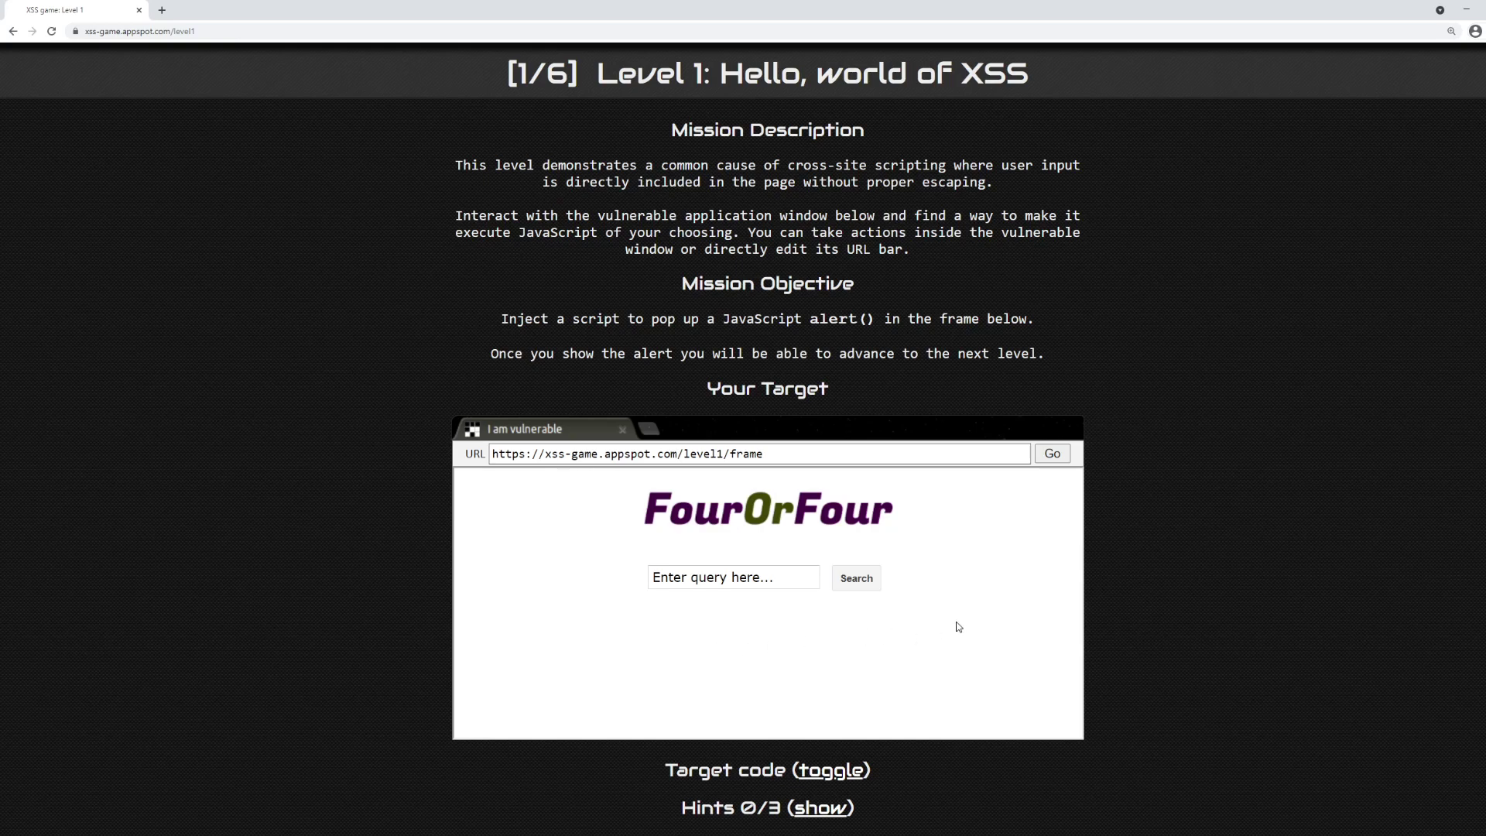
Search for 'test' and examine its reflection in the results and the query=test frame address.
click(722, 581)
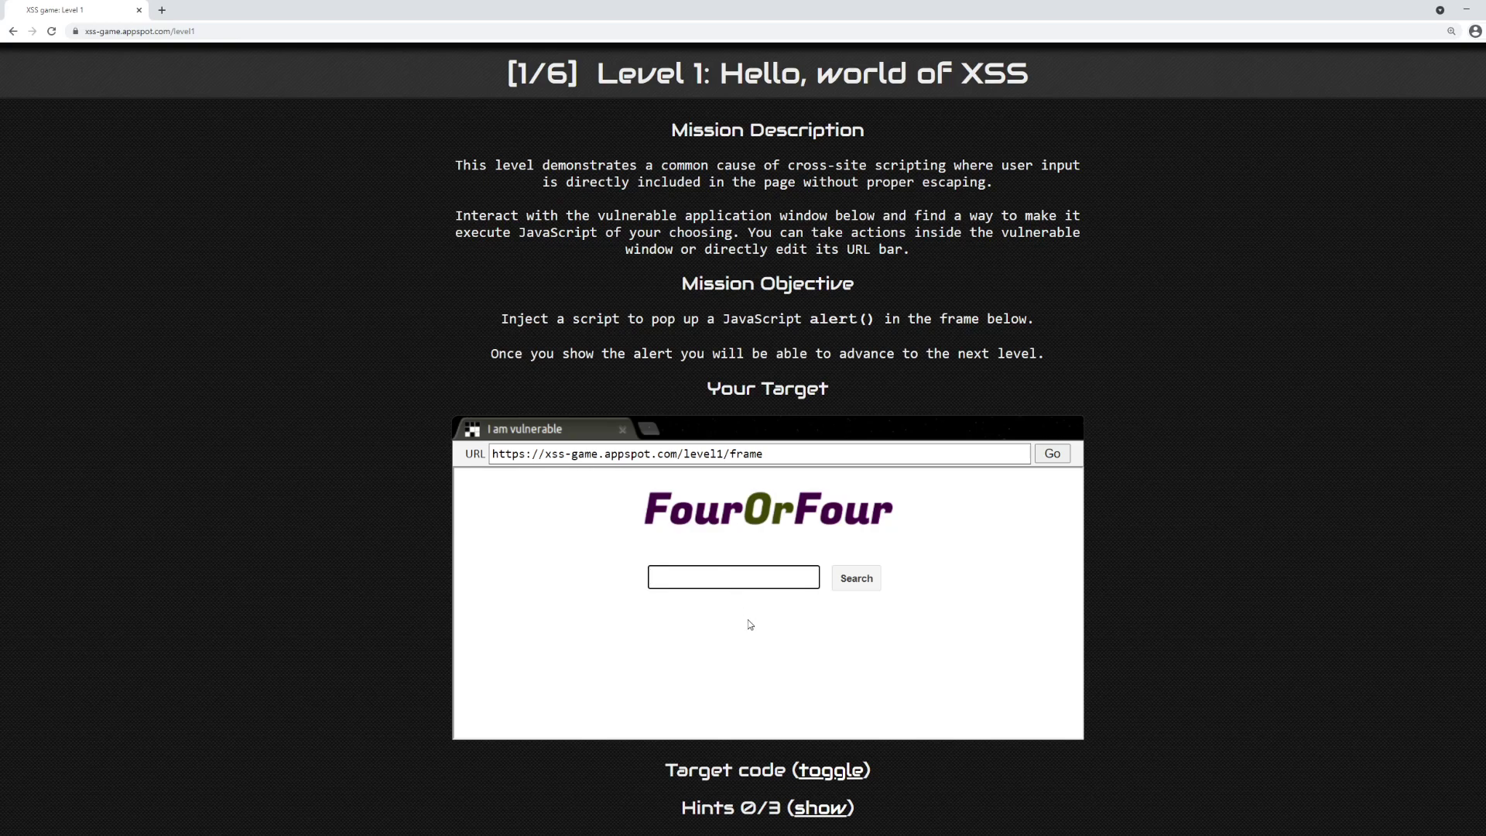
text(test)
click(872, 578)
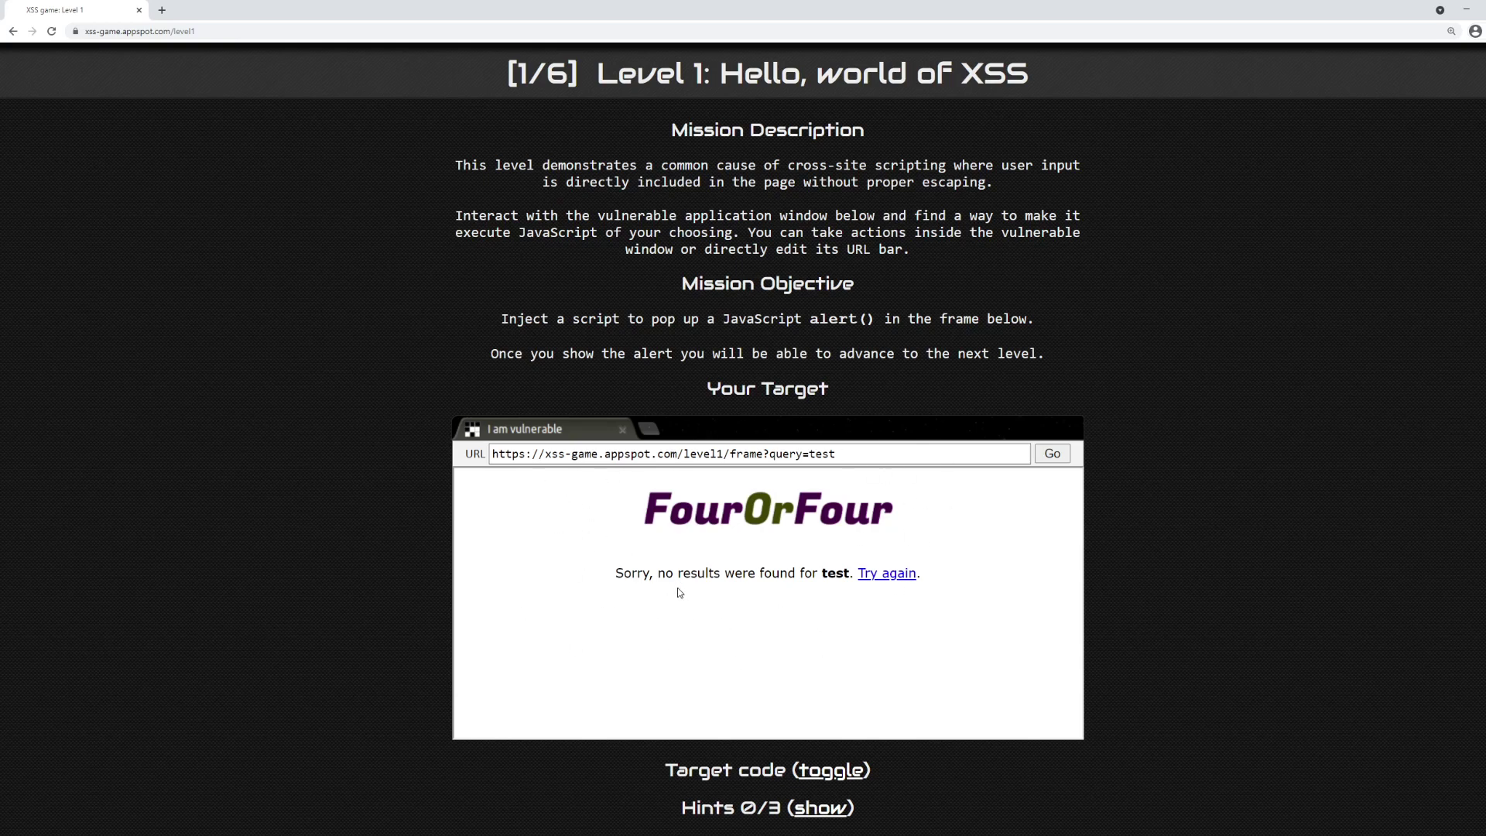
double_click(836, 574)
double_click(785, 454)
double_click(832, 455)
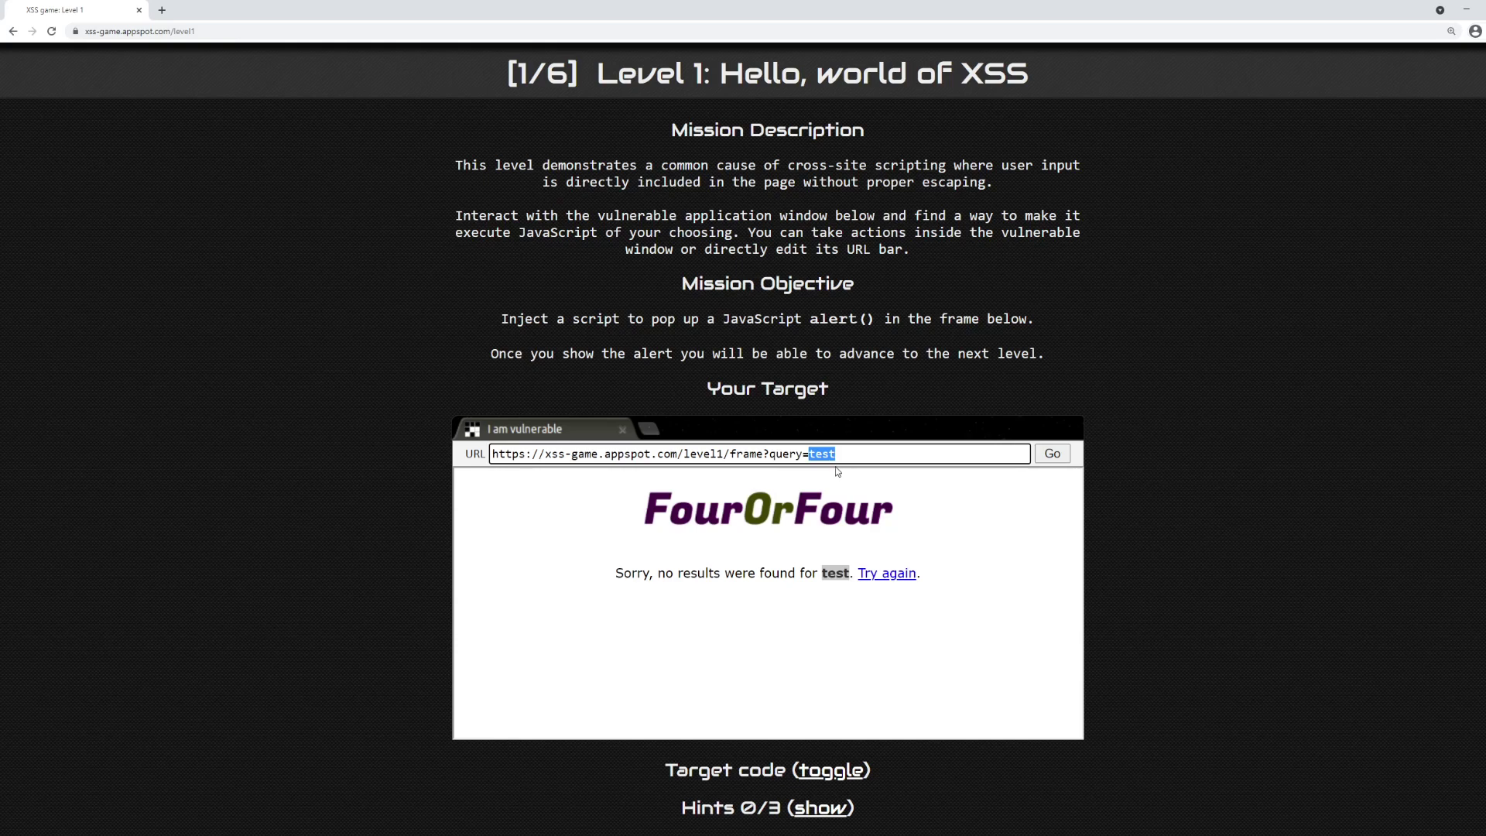
drag(768, 454, 891, 455)
Return to the empty search form and inspect the query field's markup via its context menu.
click(889, 584)
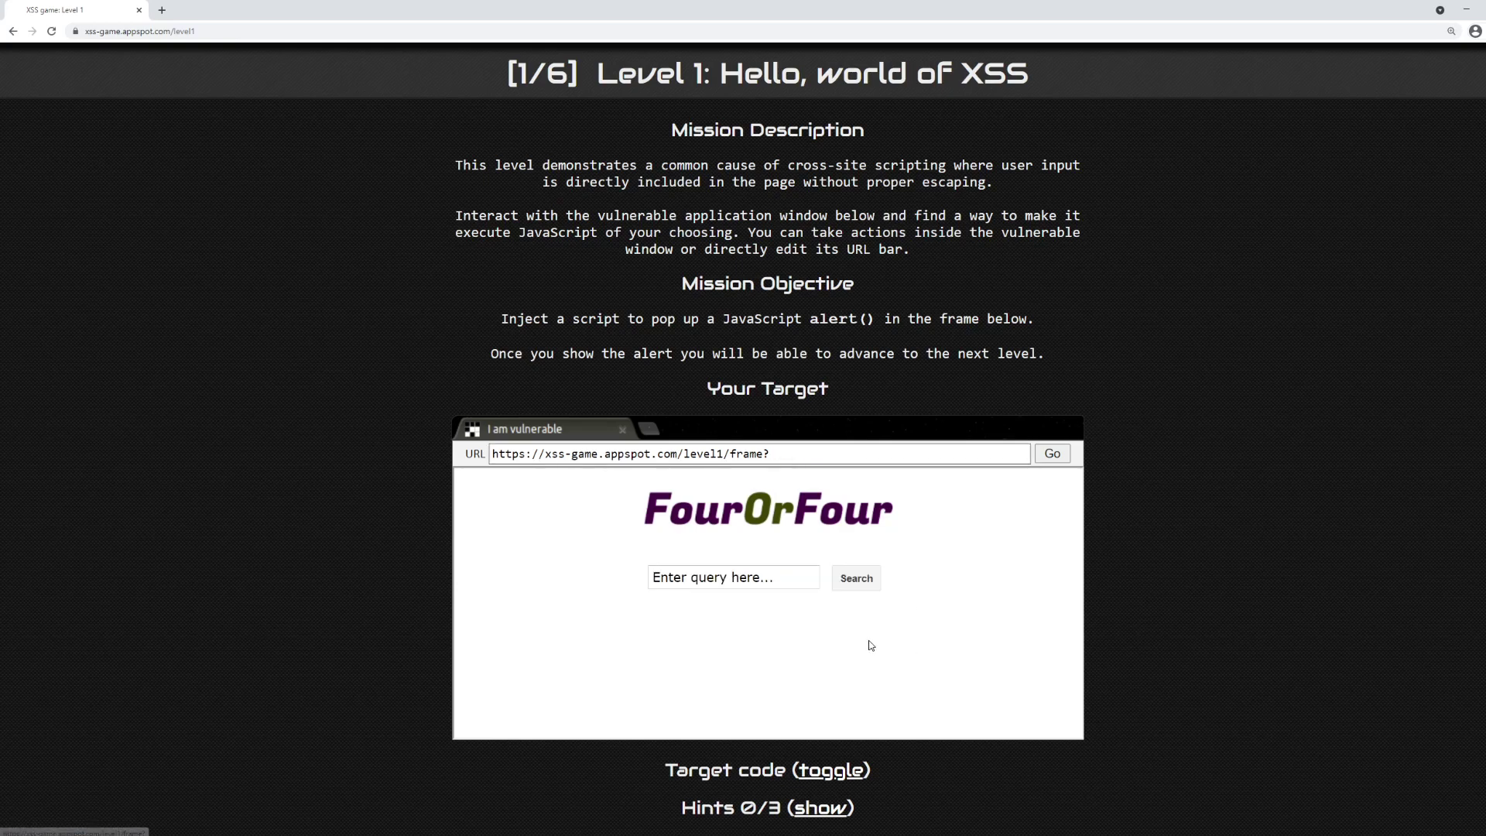
click(708, 587)
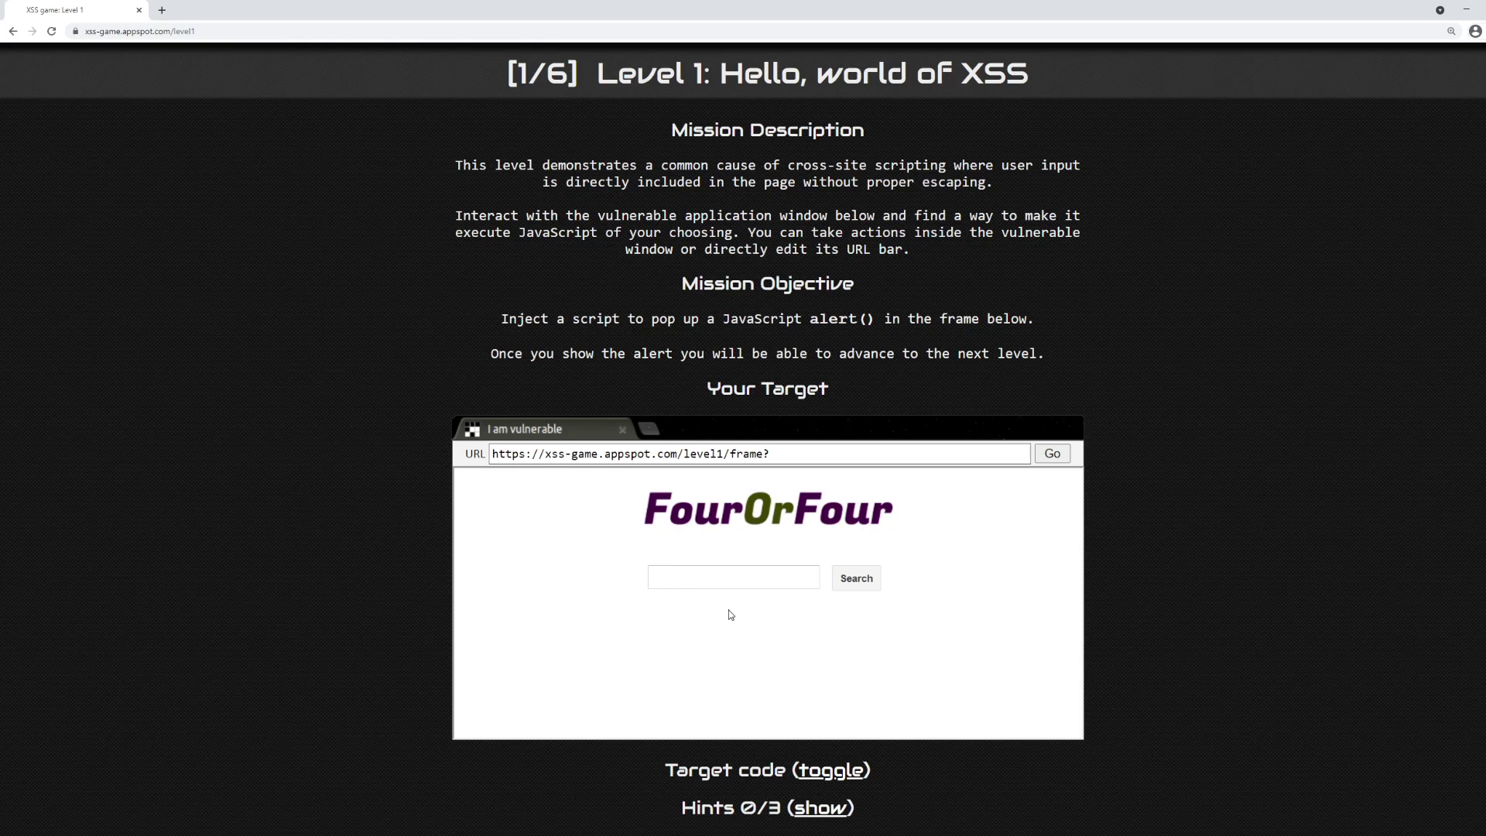
right_click(734, 569)
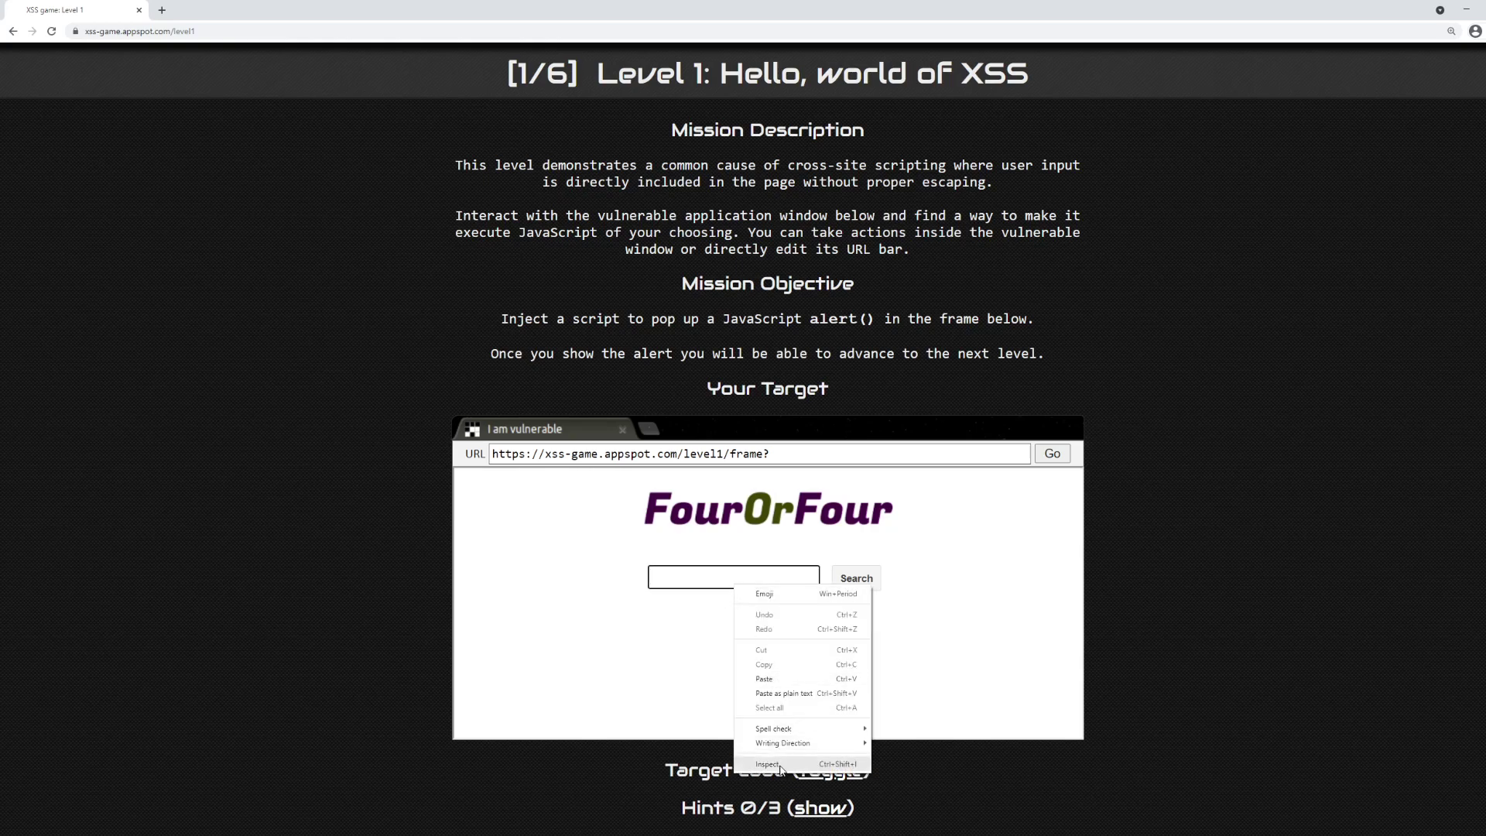
key(Escape)
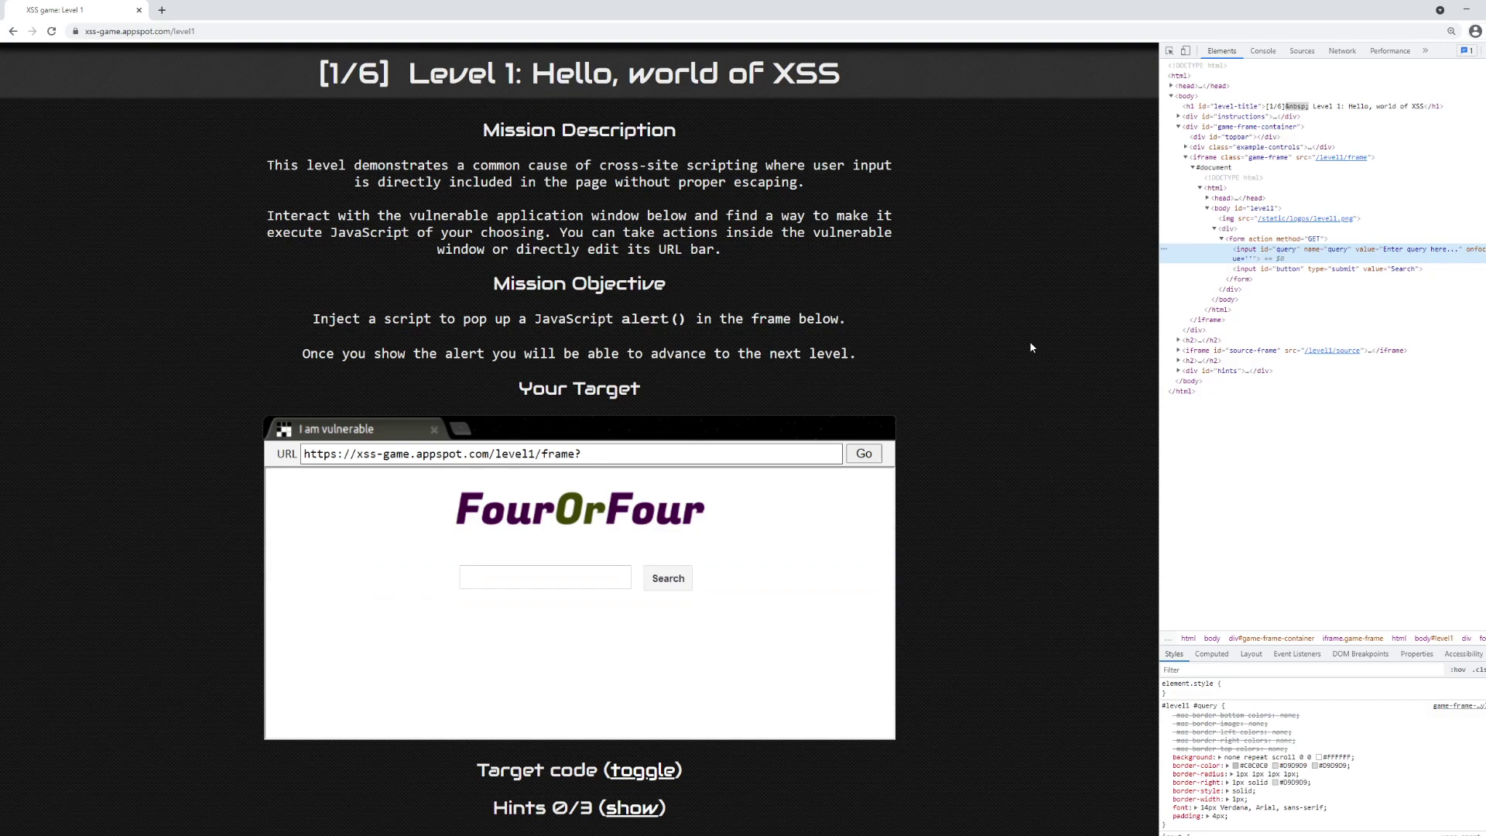
click(602, 572)
text(<)
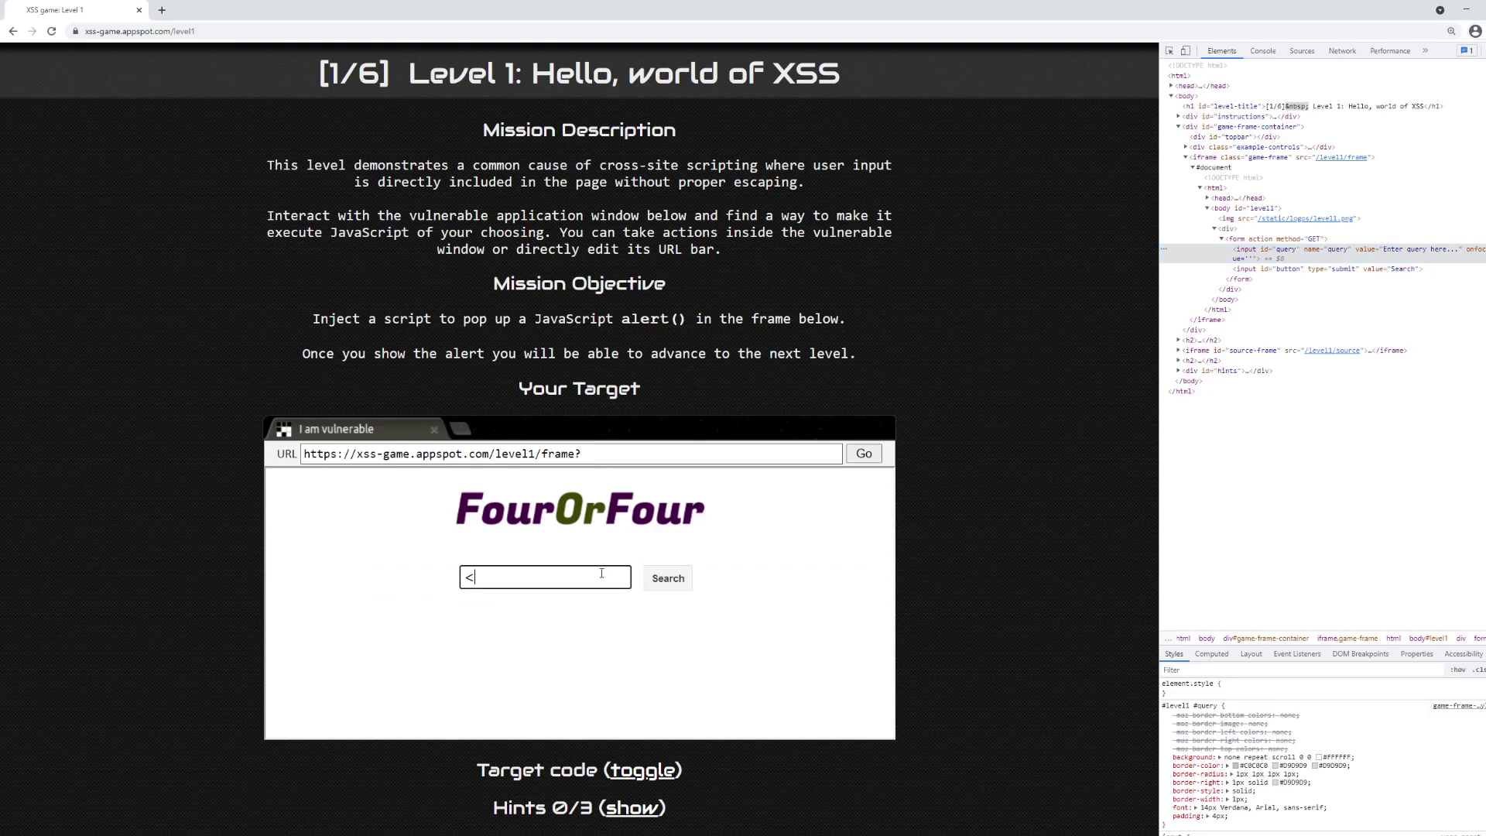
text(h1>)
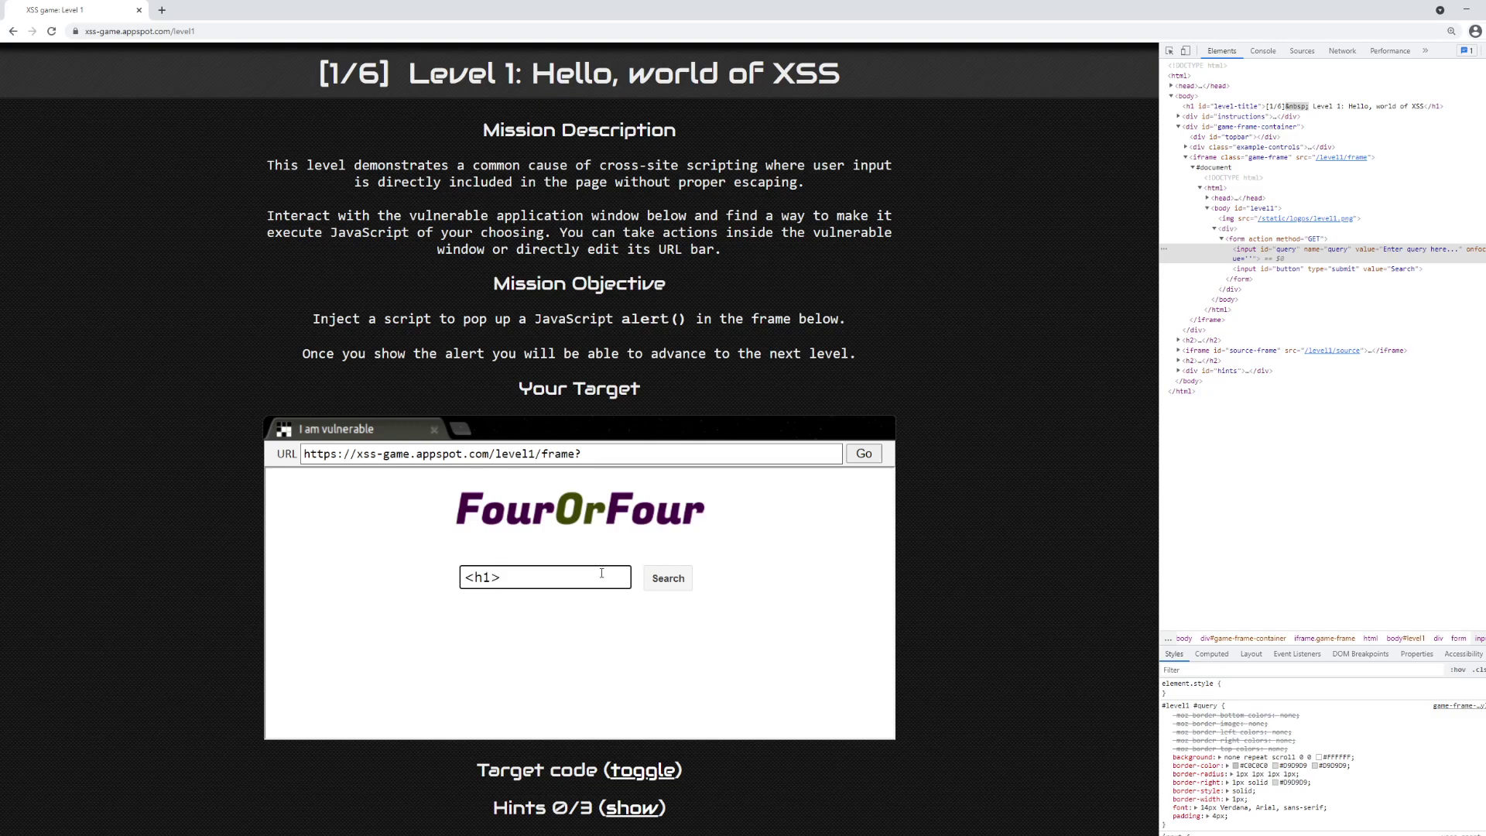
text(test</h1)
text(>)
key(Return)
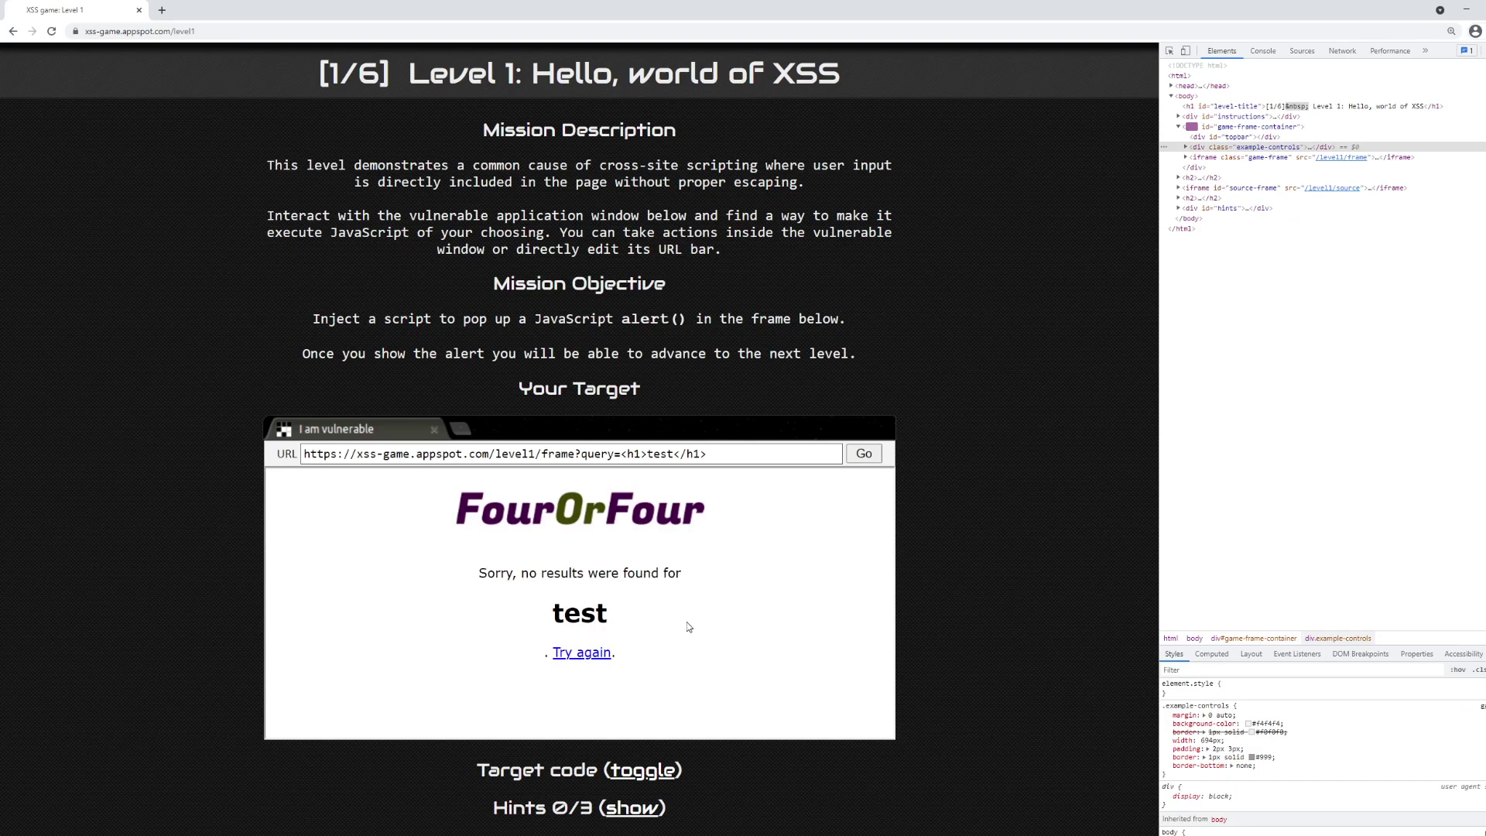
double_click(573, 615)
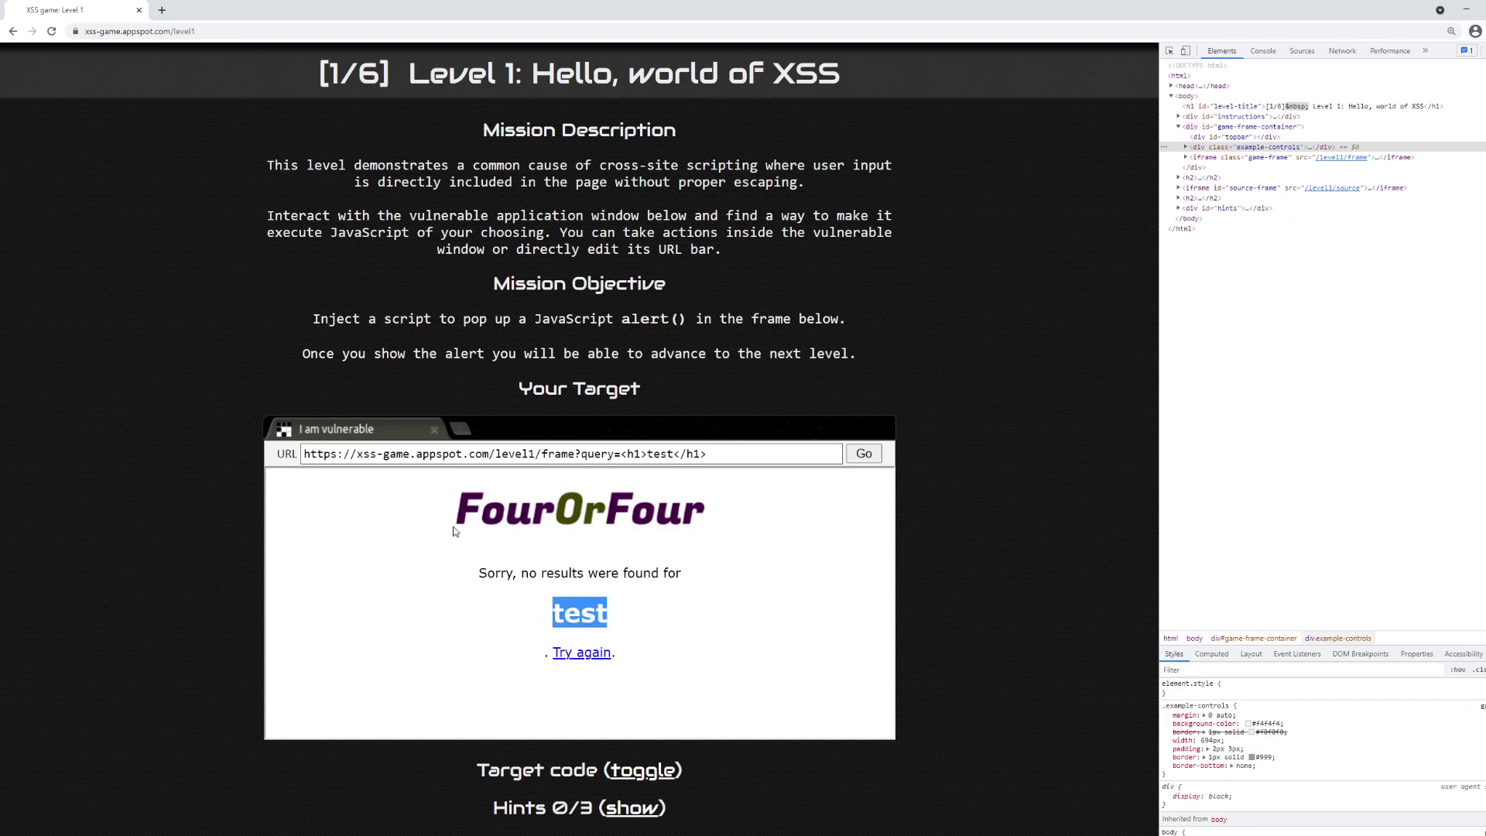
click(630, 617)
double_click(579, 610)
right_click(590, 612)
click(633, 686)
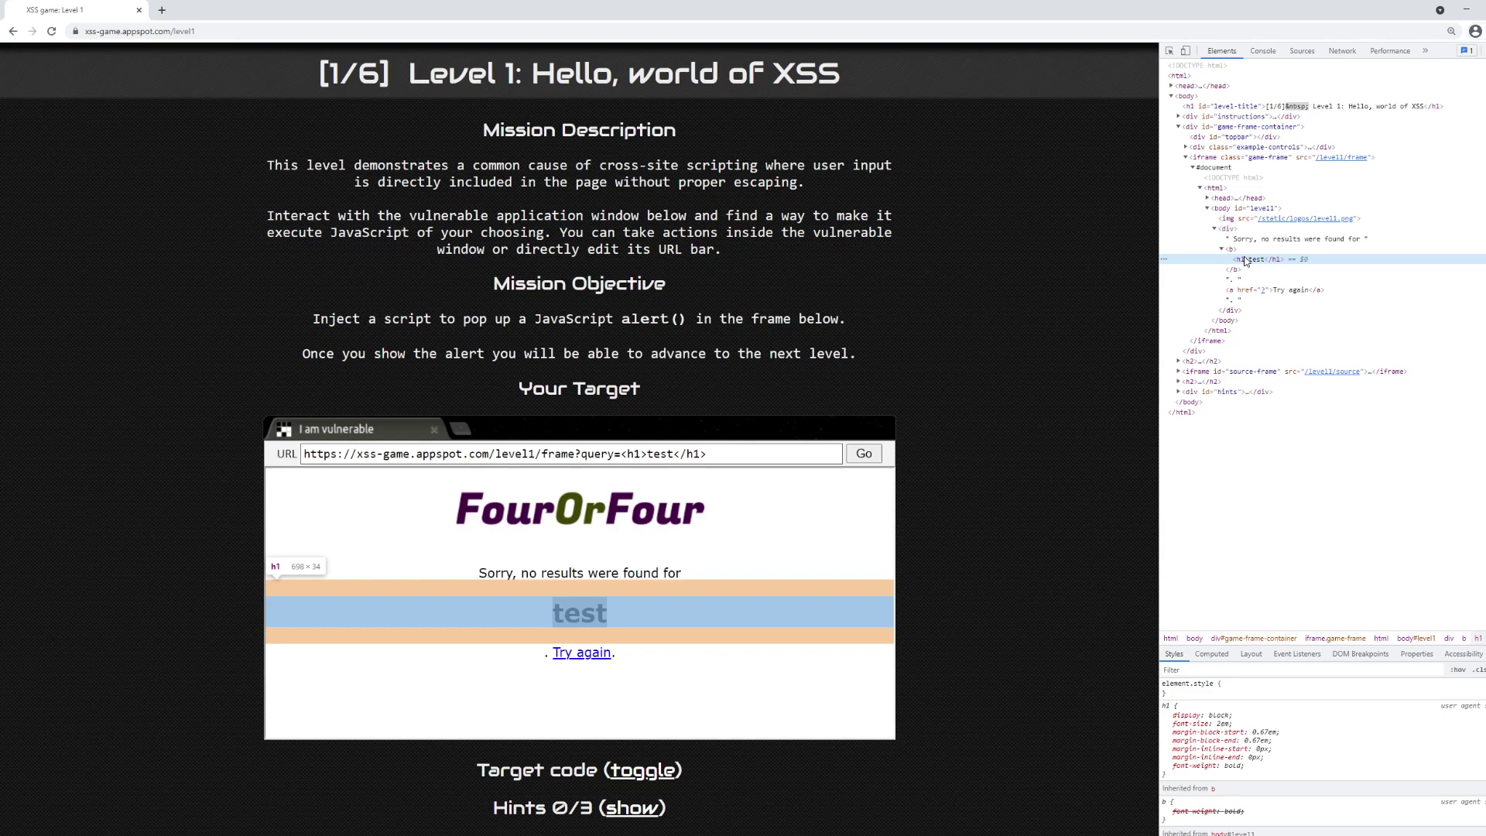
double_click(573, 613)
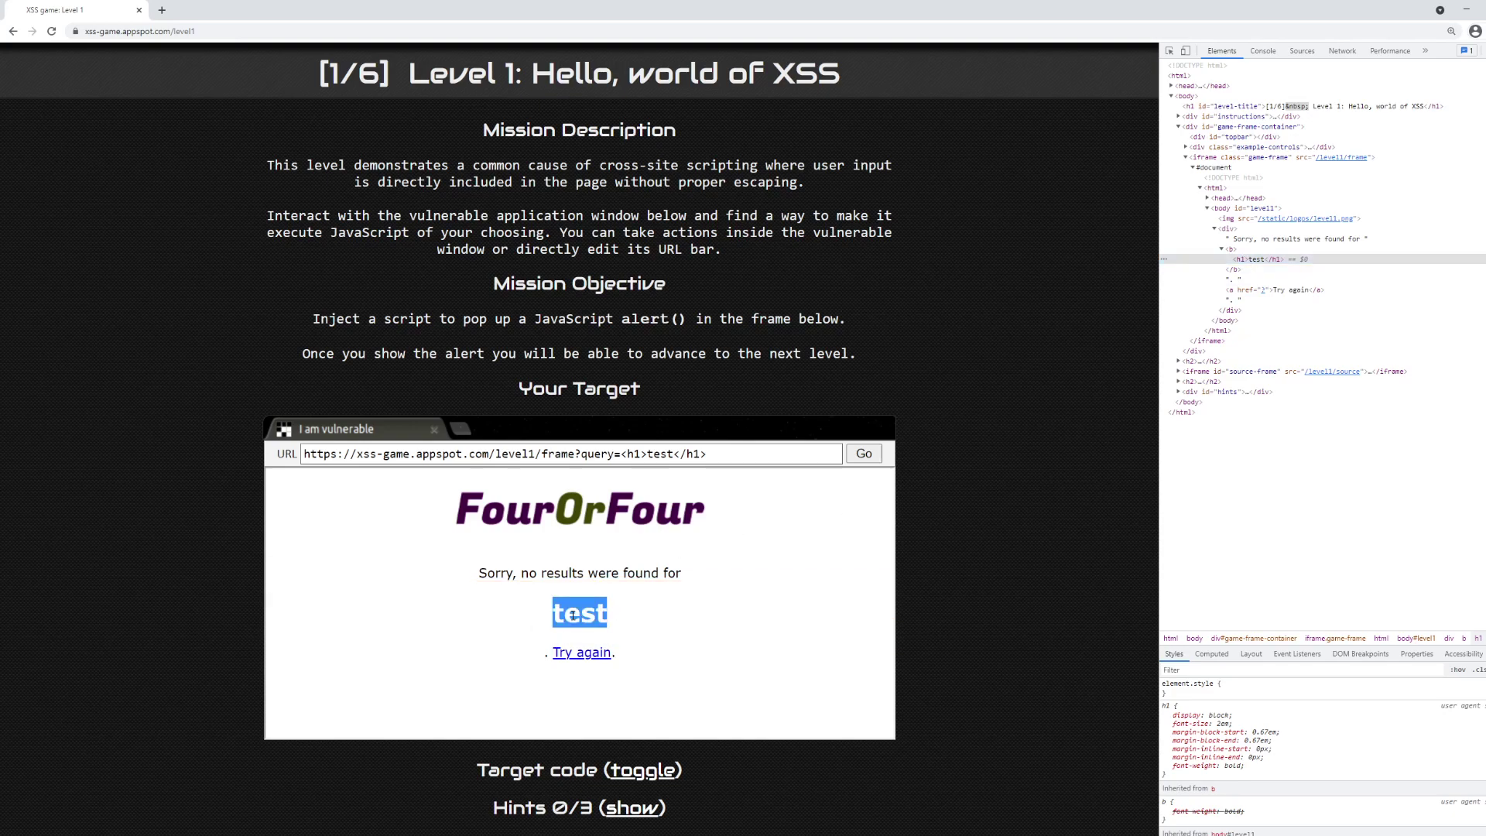
drag(541, 613, 668, 620)
click(639, 629)
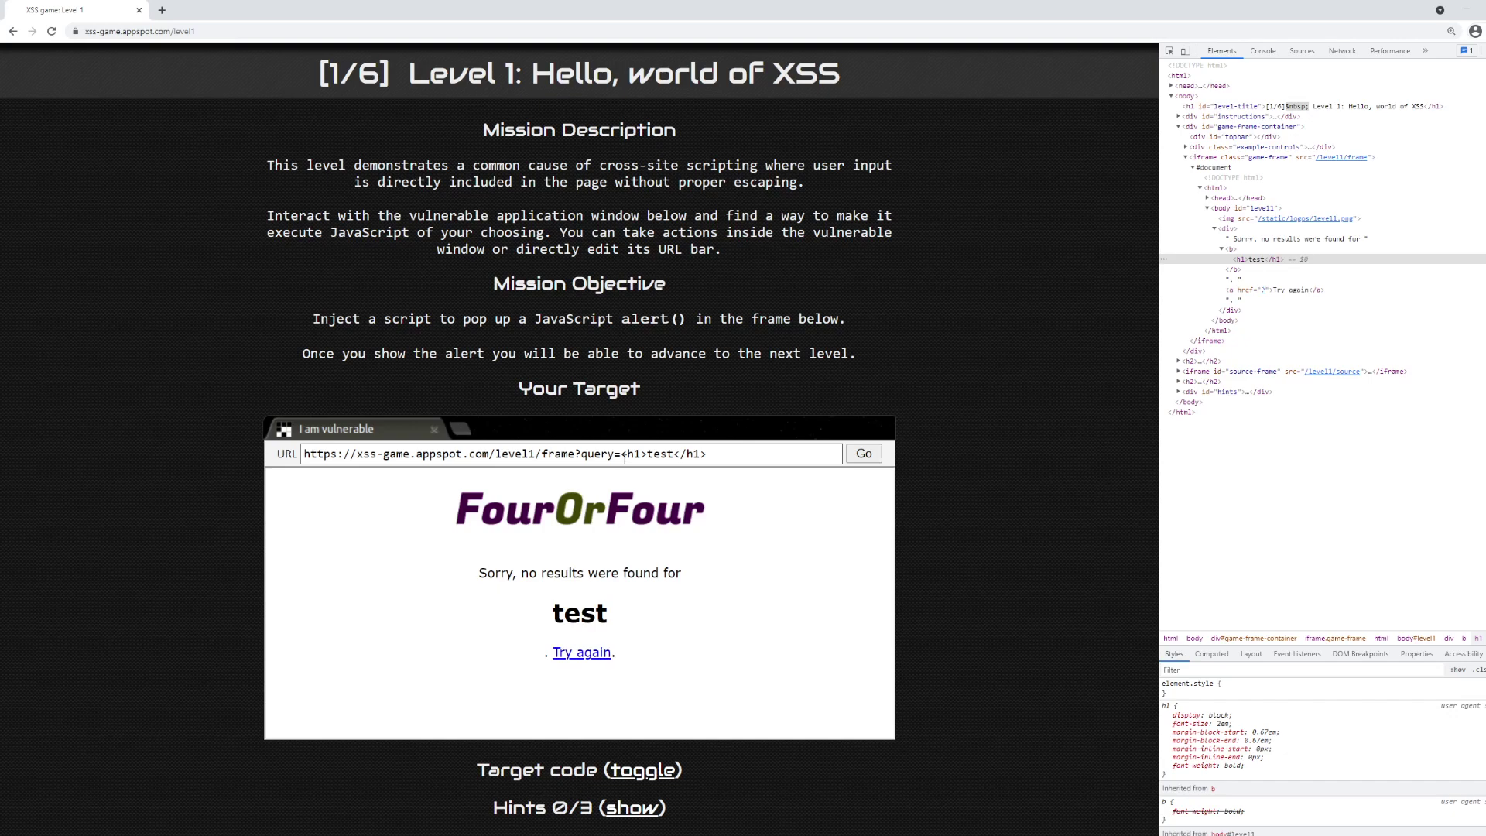
drag(621, 454, 706, 453)
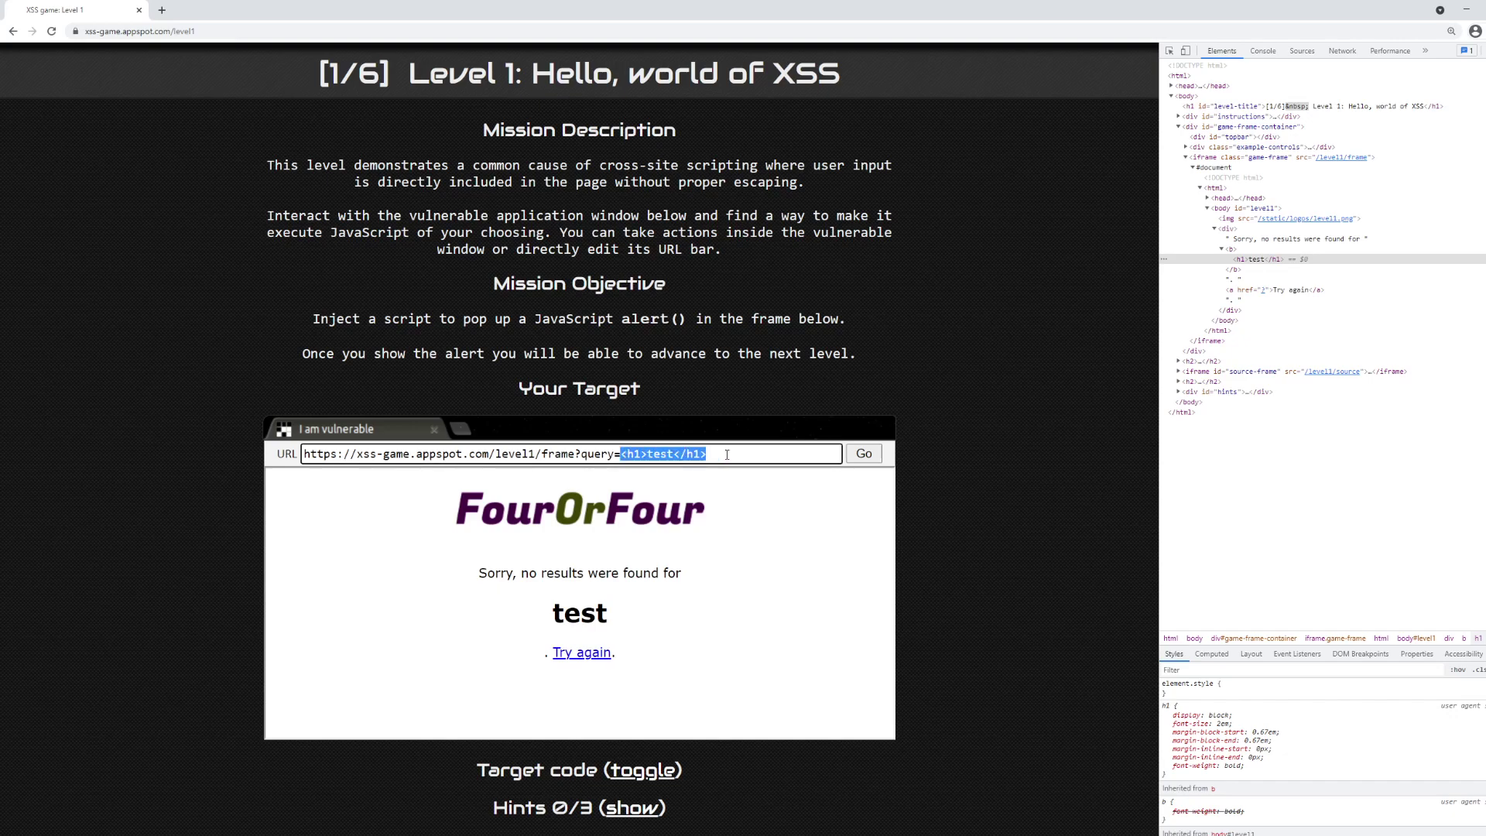
click(582, 652)
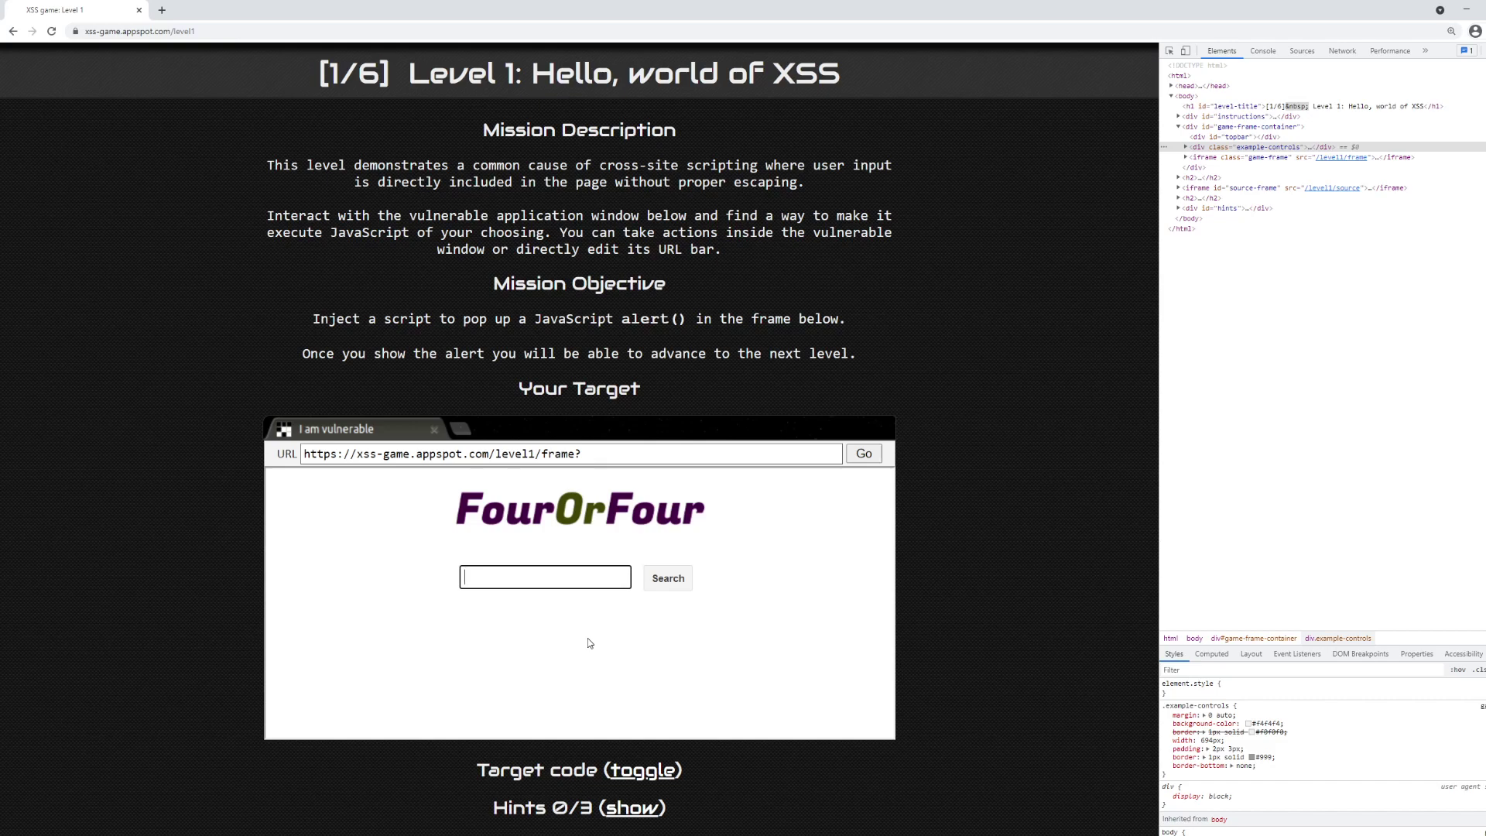
text(<)
text(scriup)
Submit the corrected <script>alert()</script> search and dismiss the congratulations alert.
key(BackSpace)
key(BackSpace)
text(pt>)
text(alert)
text(()</script)
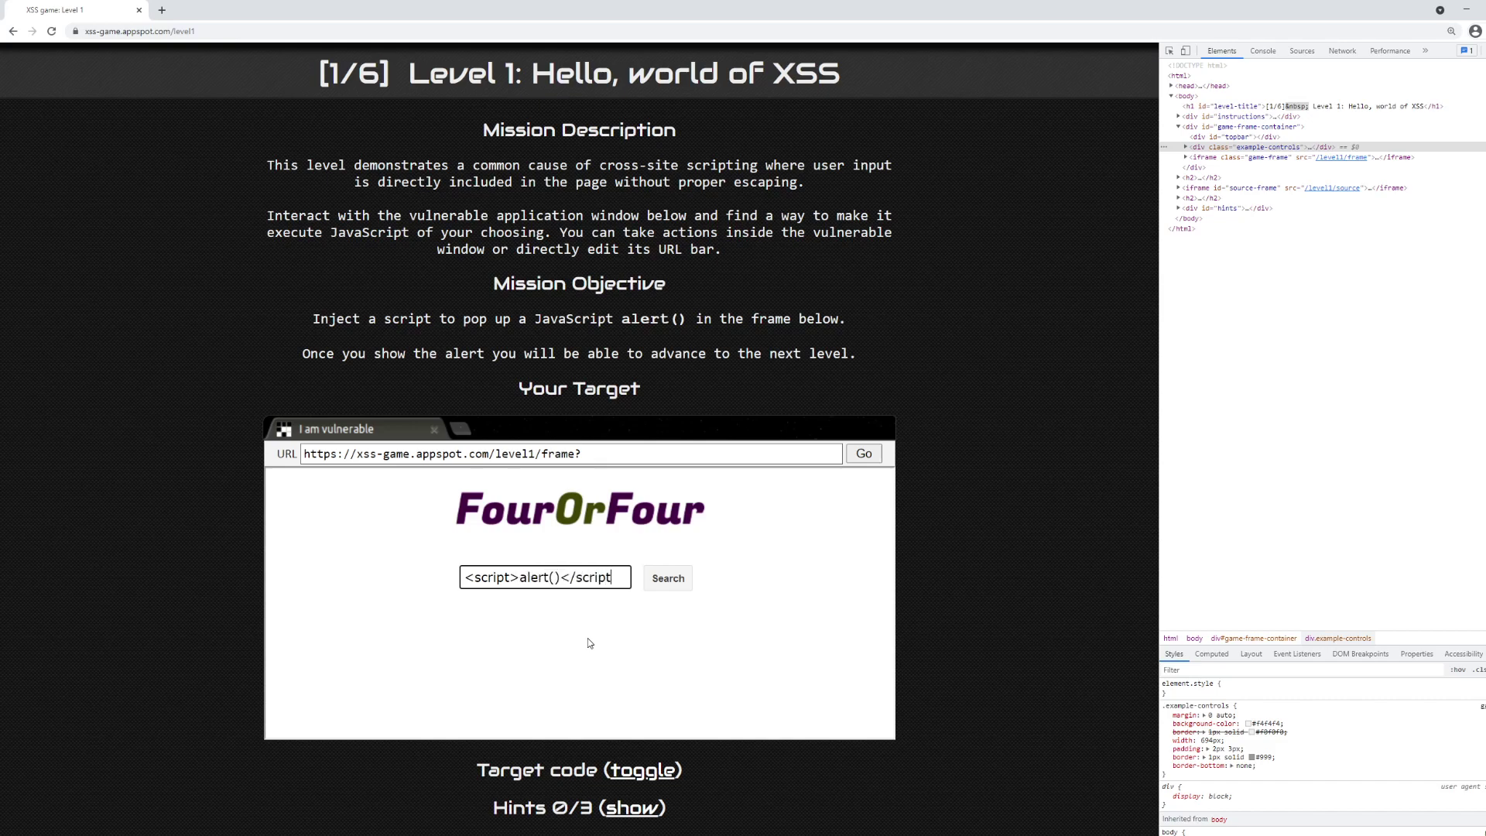
text(>)
click(668, 585)
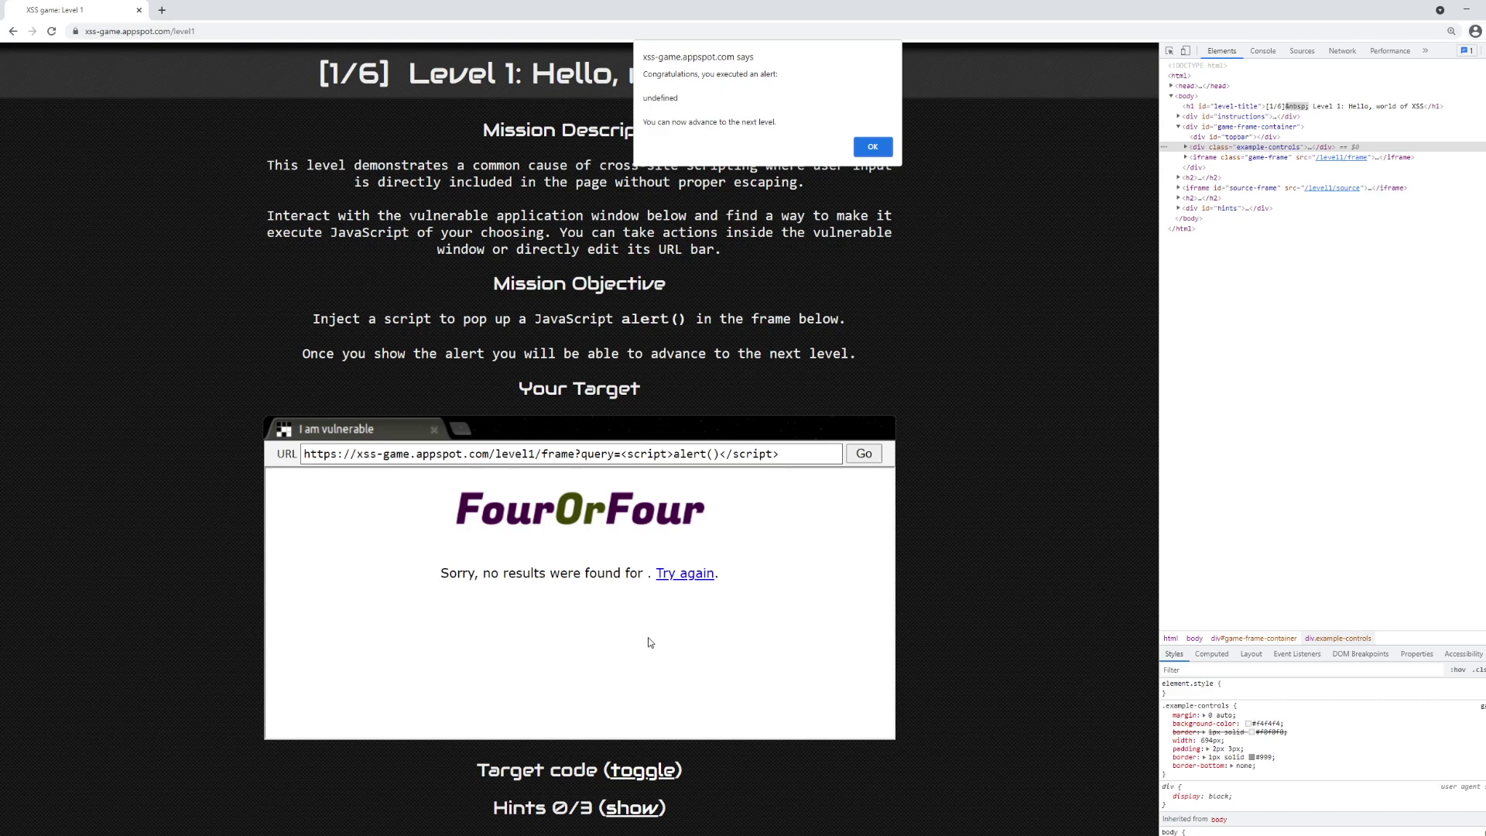
click(867, 152)
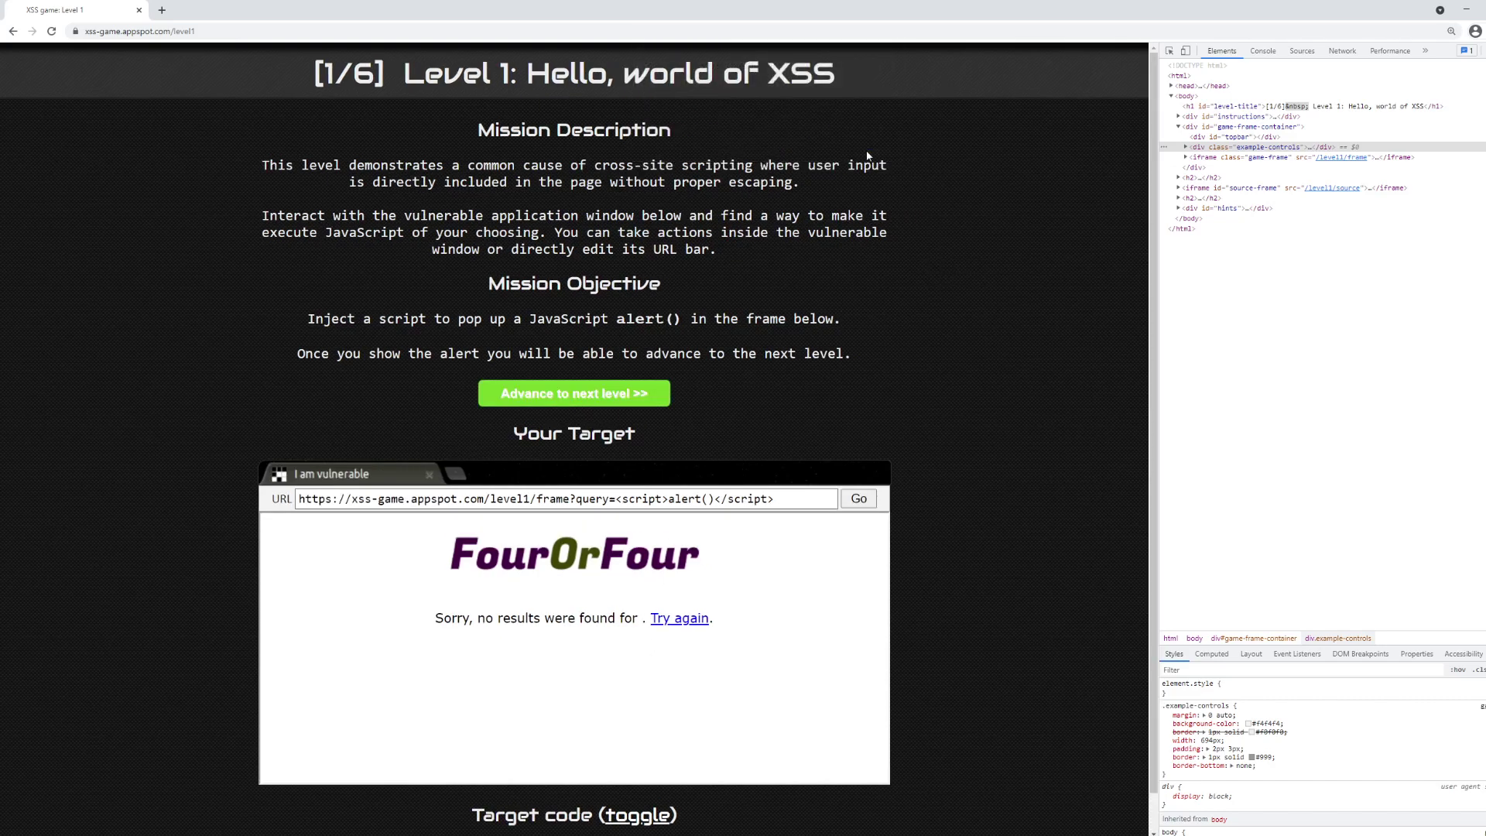
Inspect the results text and expand it to reveal the injected script element.
right_click(640, 622)
click(720, 679)
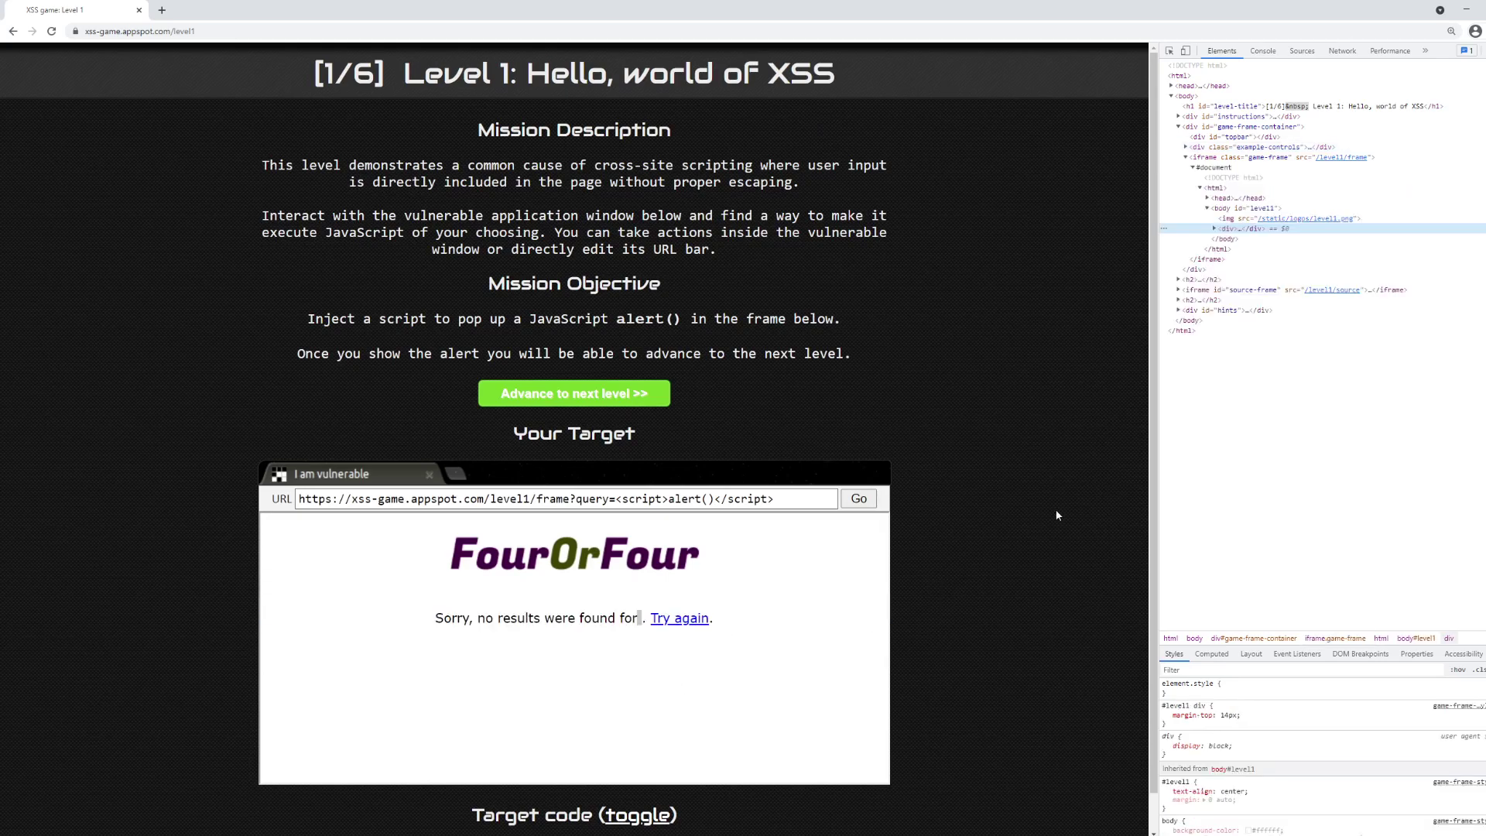
click(1214, 229)
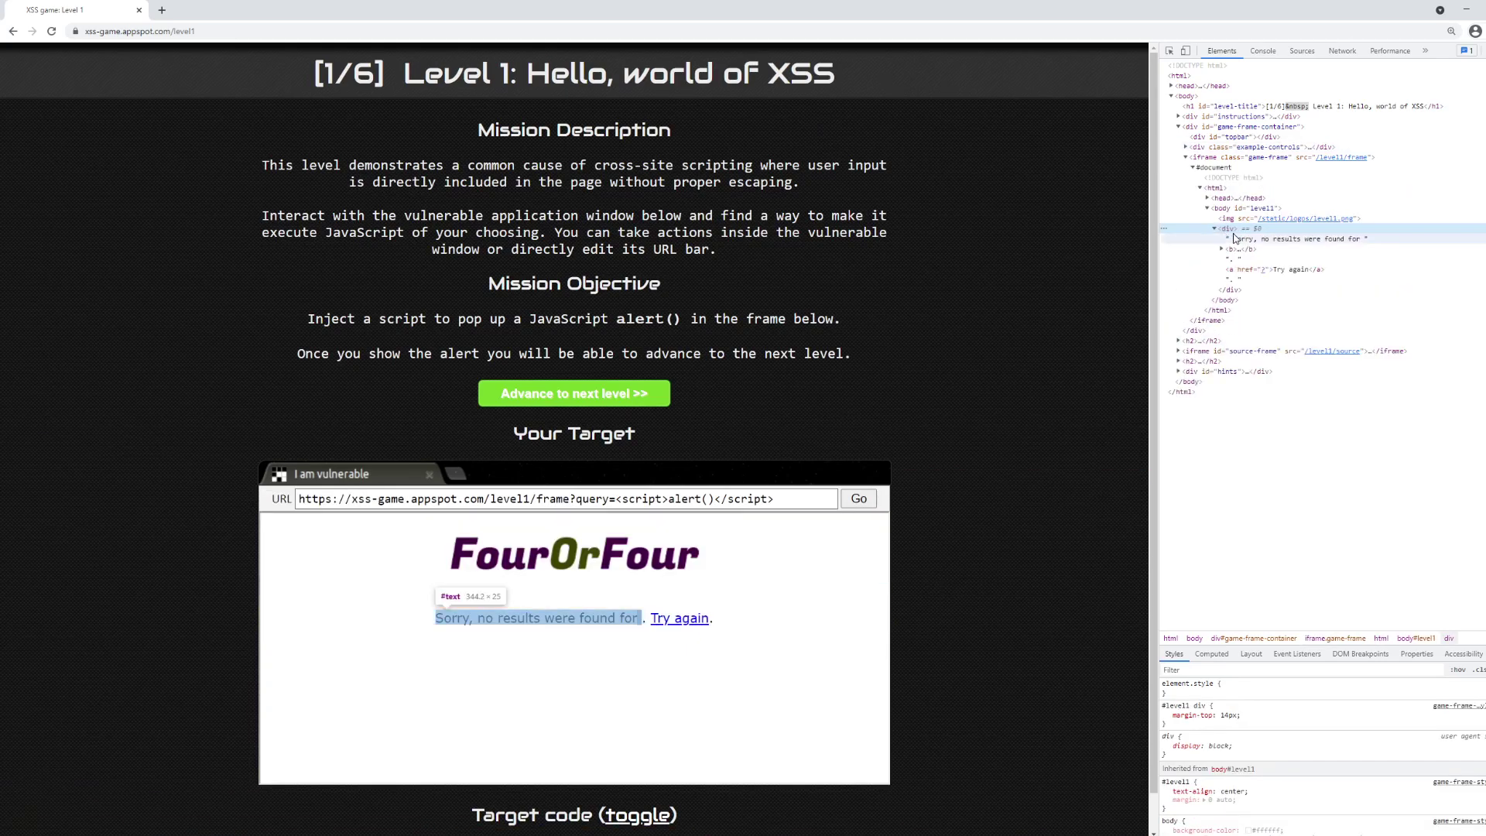
click(1271, 260)
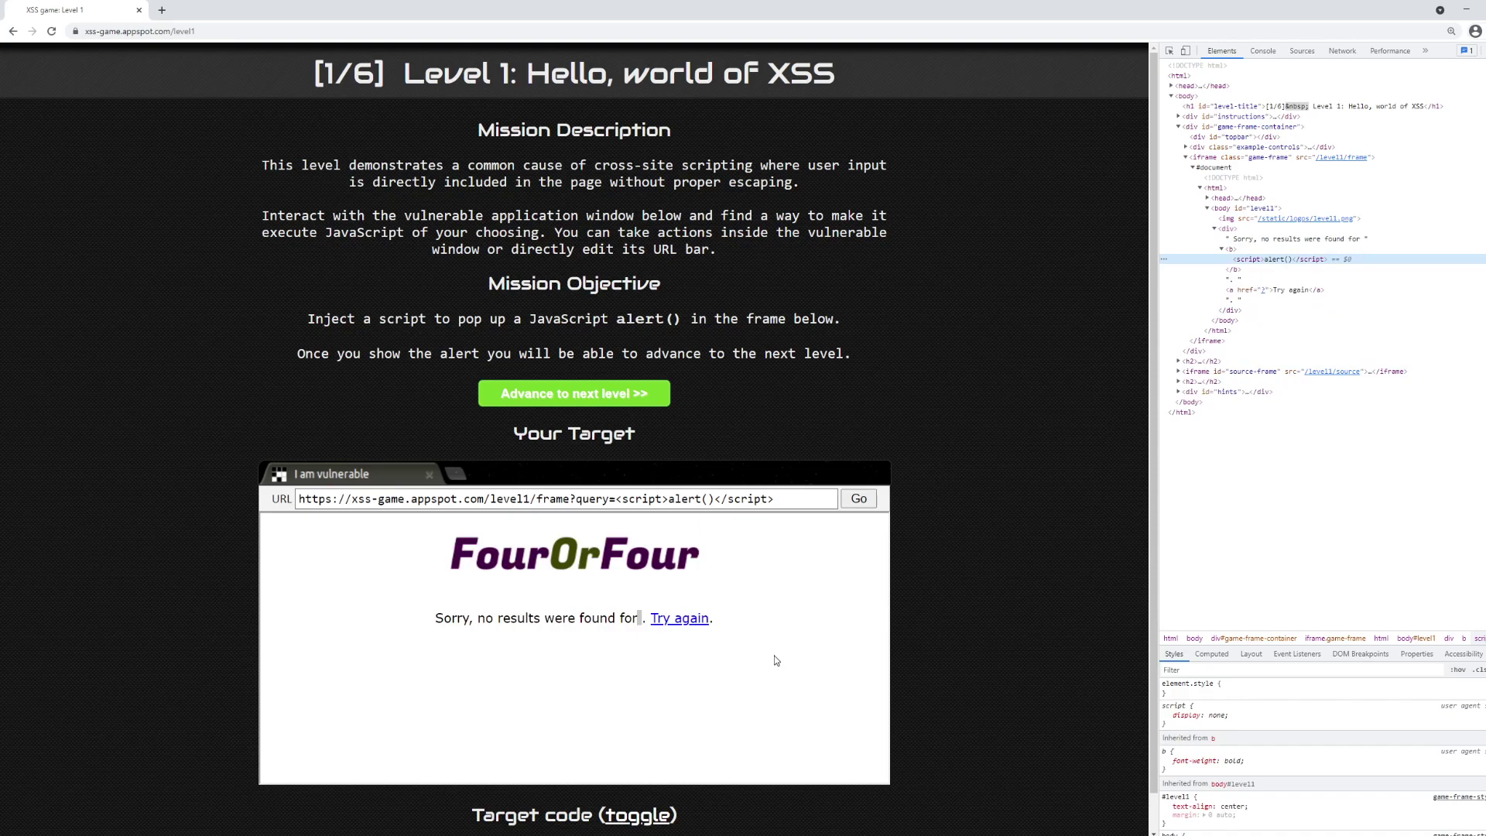
Highlight the script payload in the frame address, focus the script node, then select the address path.
drag(619, 500, 784, 503)
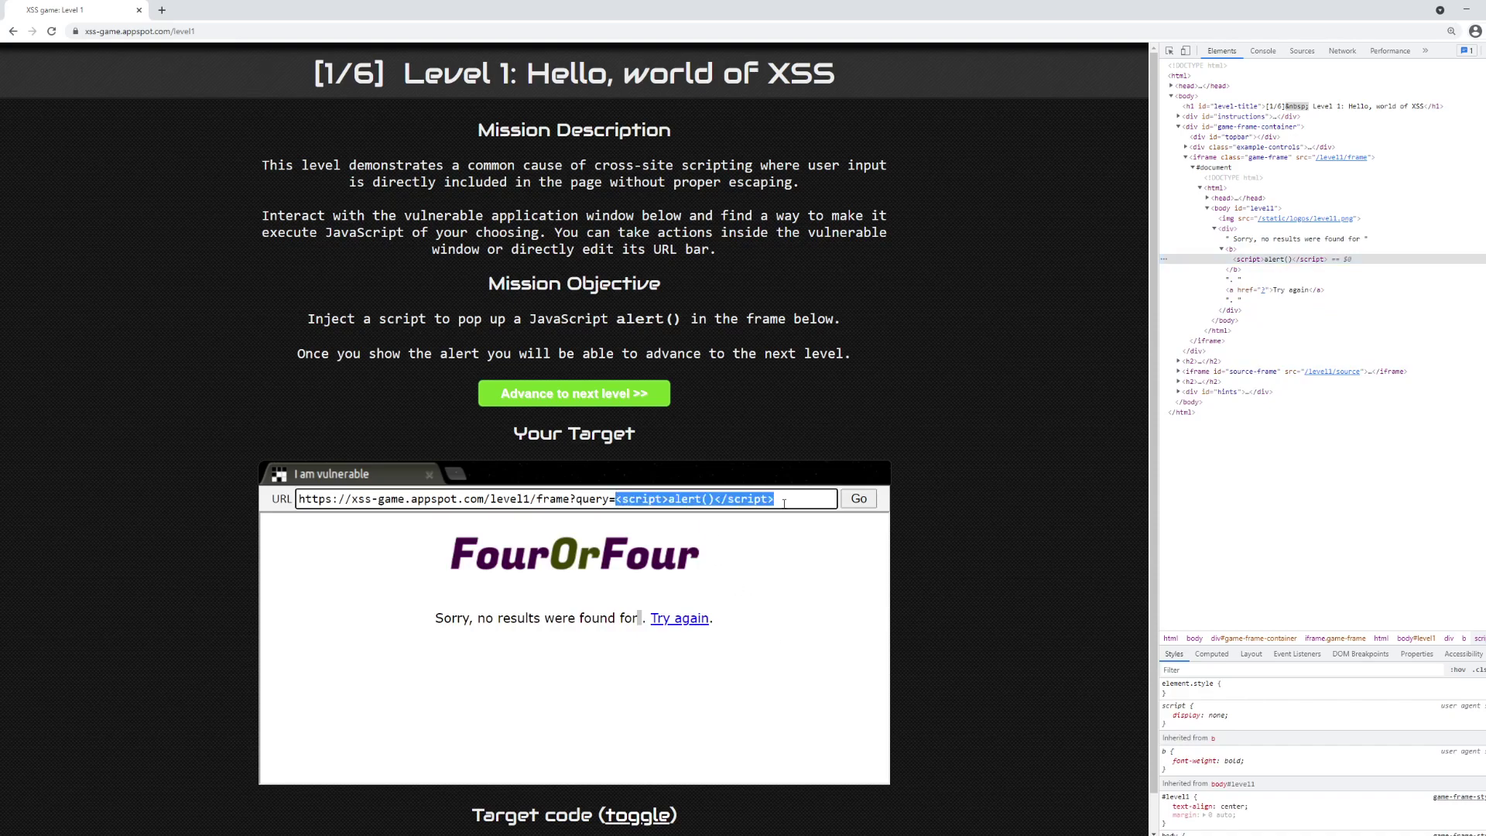
click(646, 502)
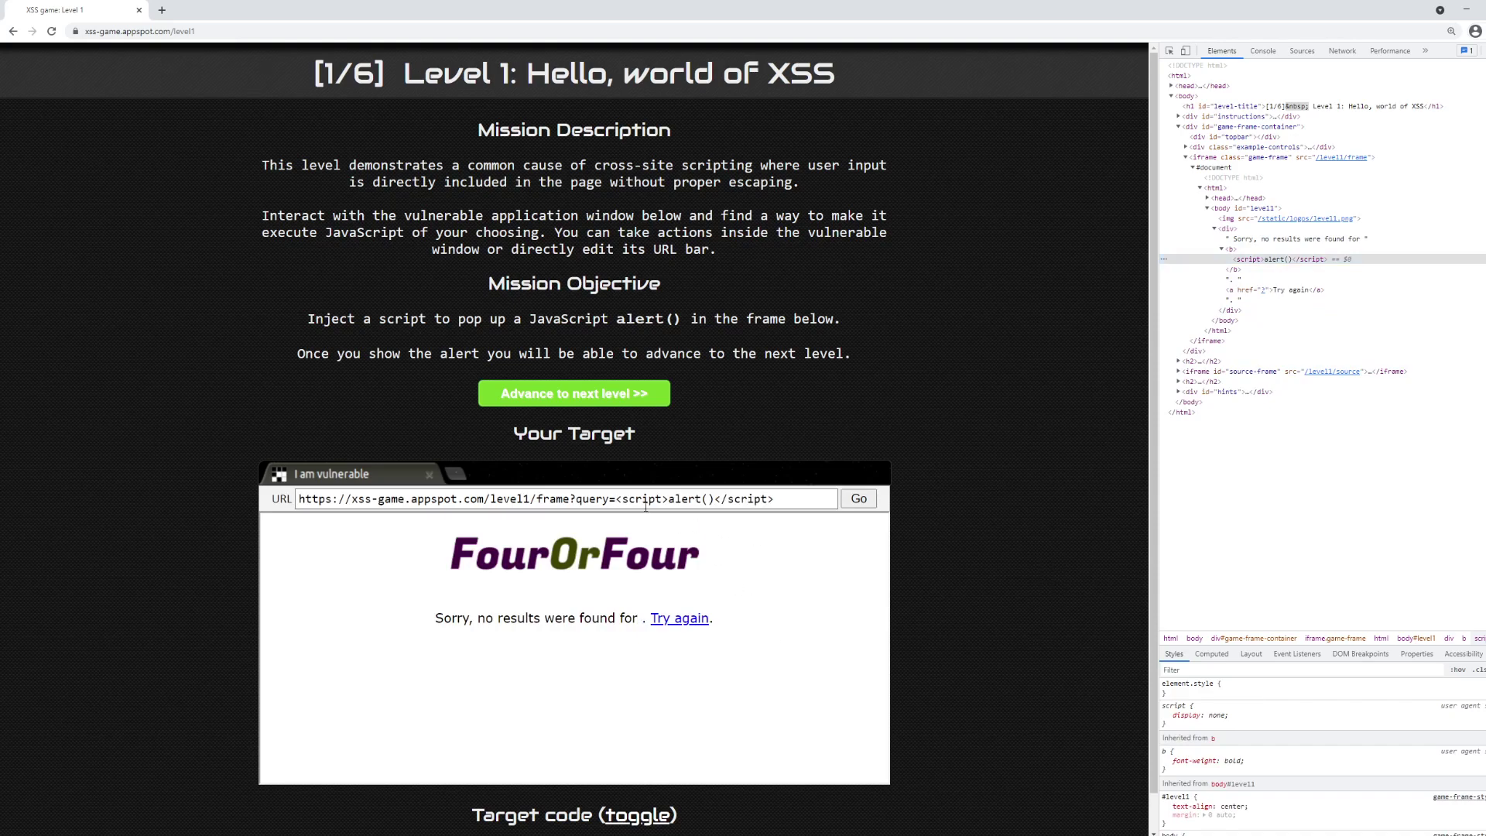
drag(615, 499, 776, 501)
click(617, 500)
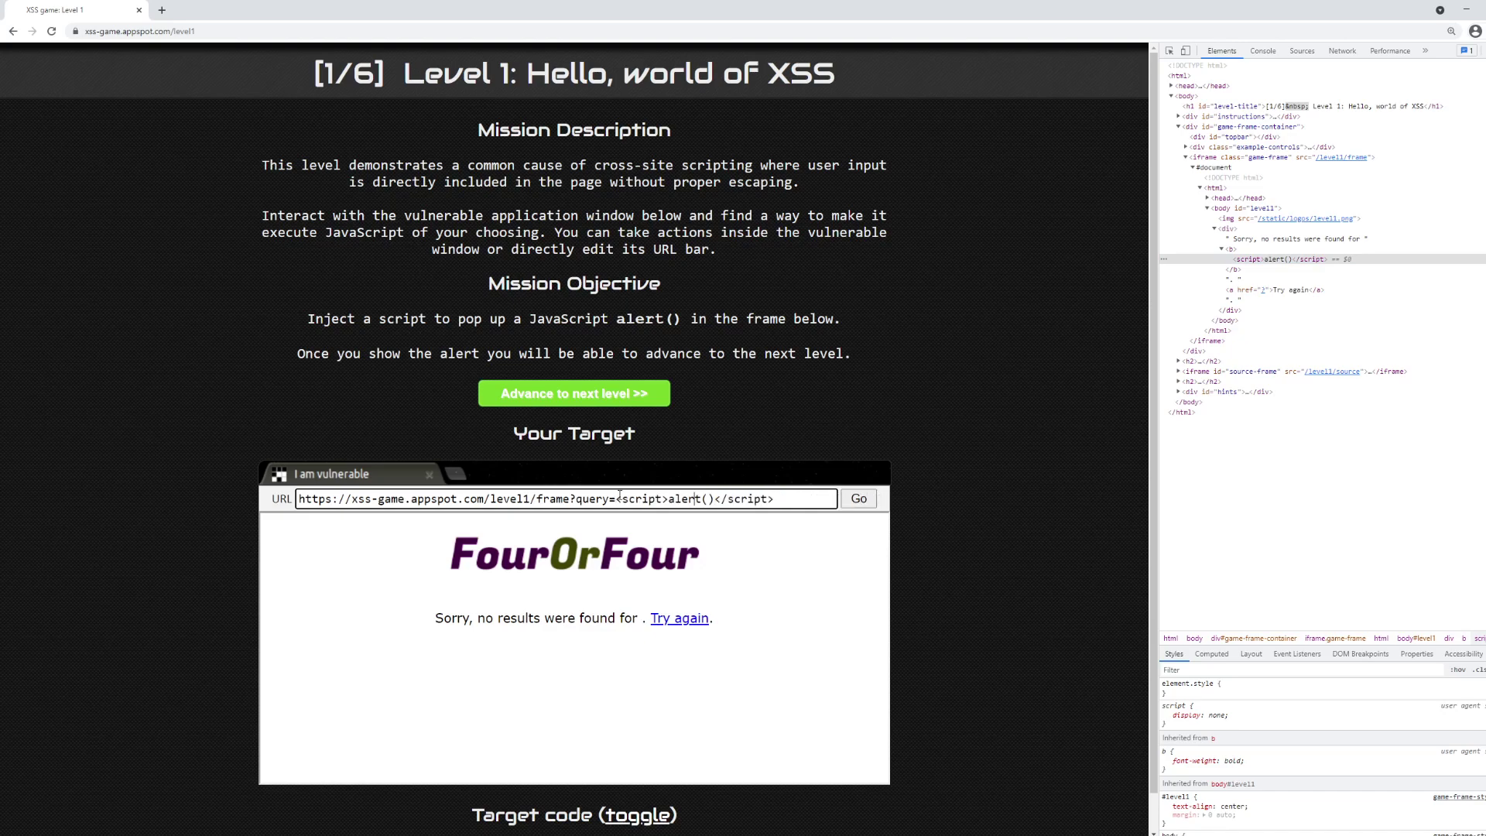
drag(617, 500, 775, 500)
click(617, 500)
drag(616, 500, 794, 498)
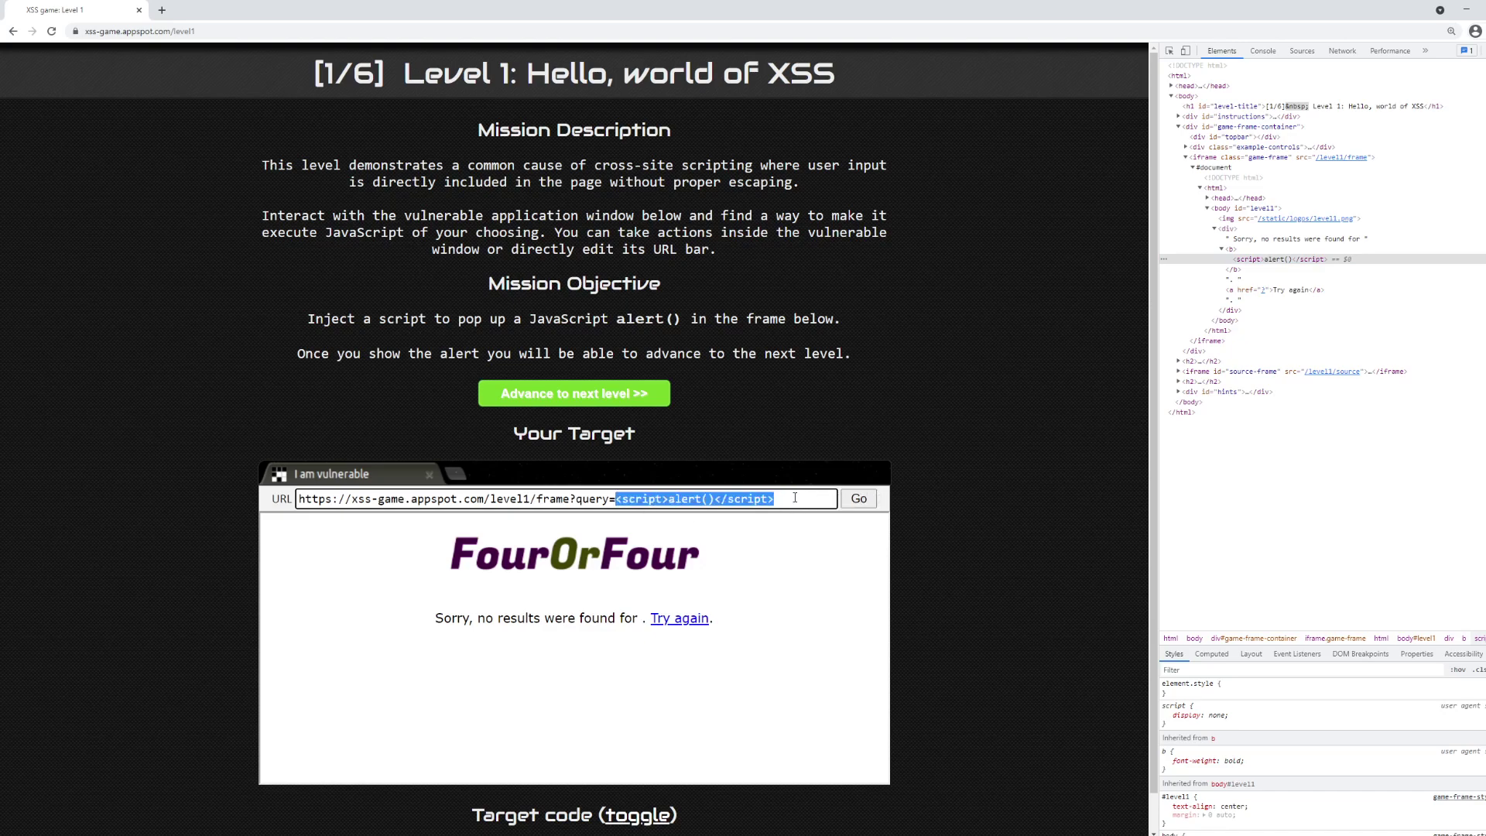
click(646, 616)
click(1258, 261)
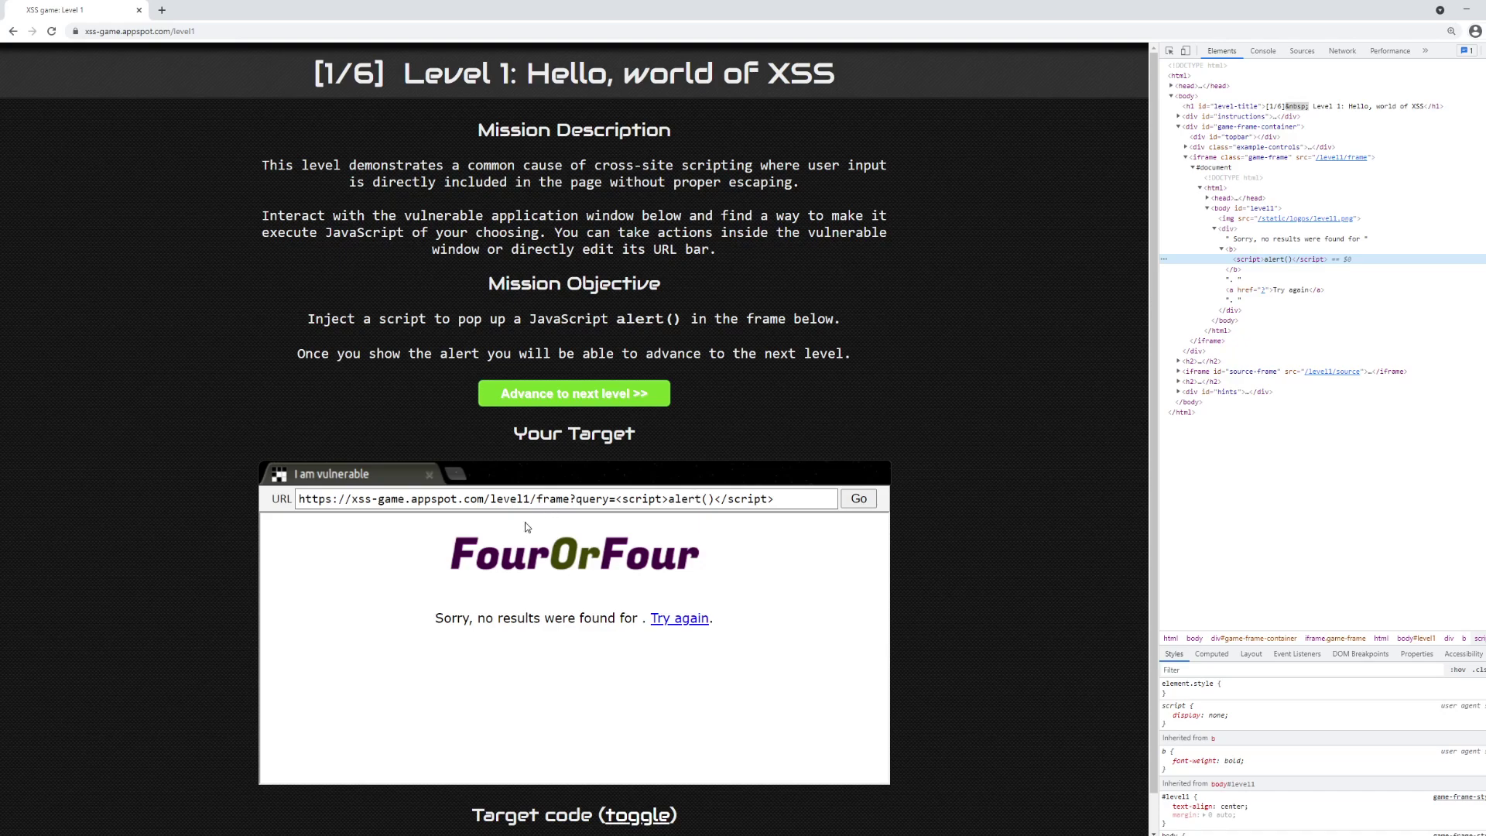
drag(464, 500, 824, 502)
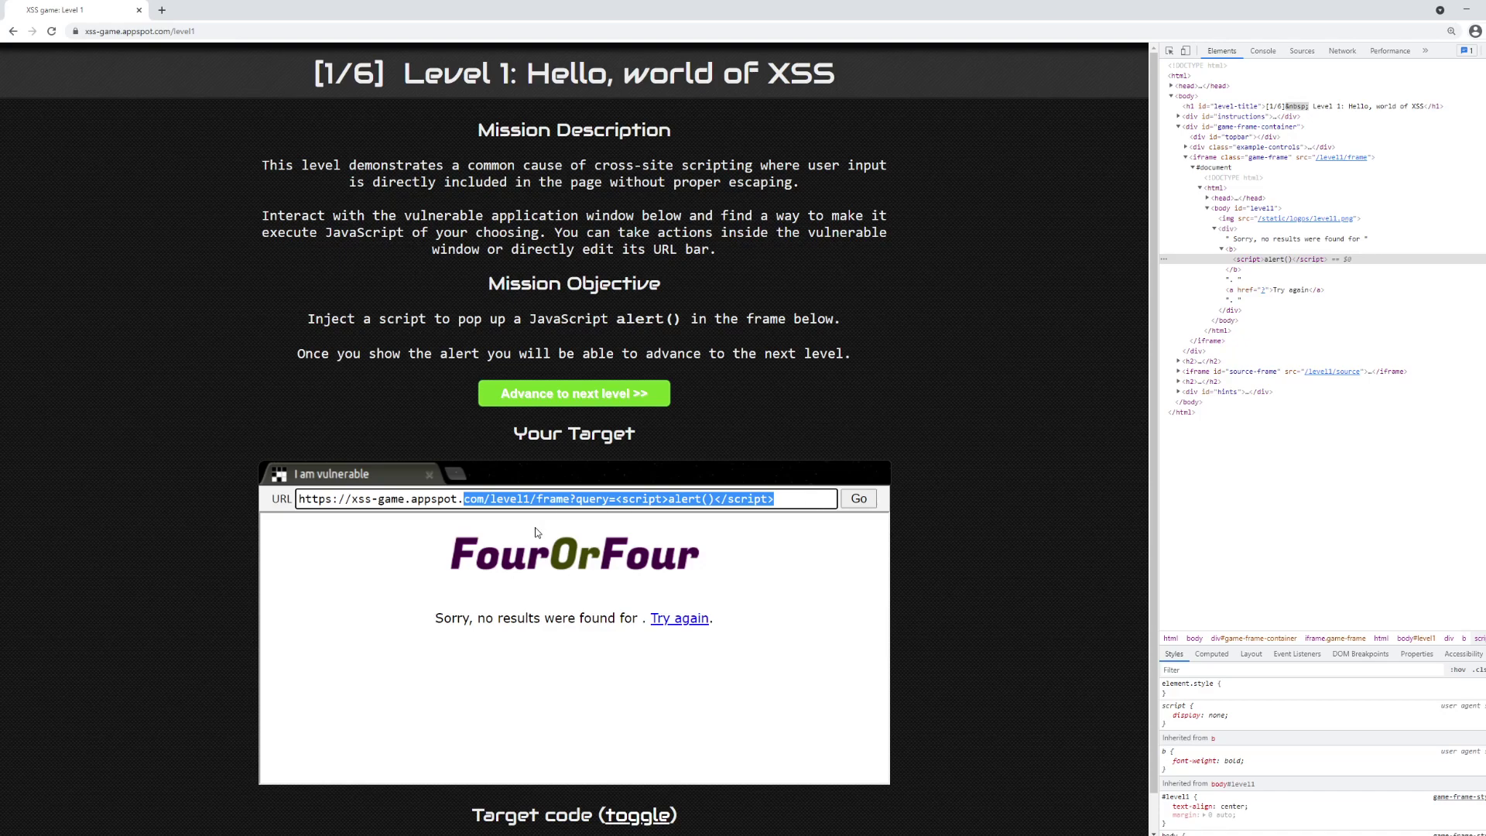
Reload the empty search, enter the script query, and open the network request log.
click(673, 618)
click(561, 622)
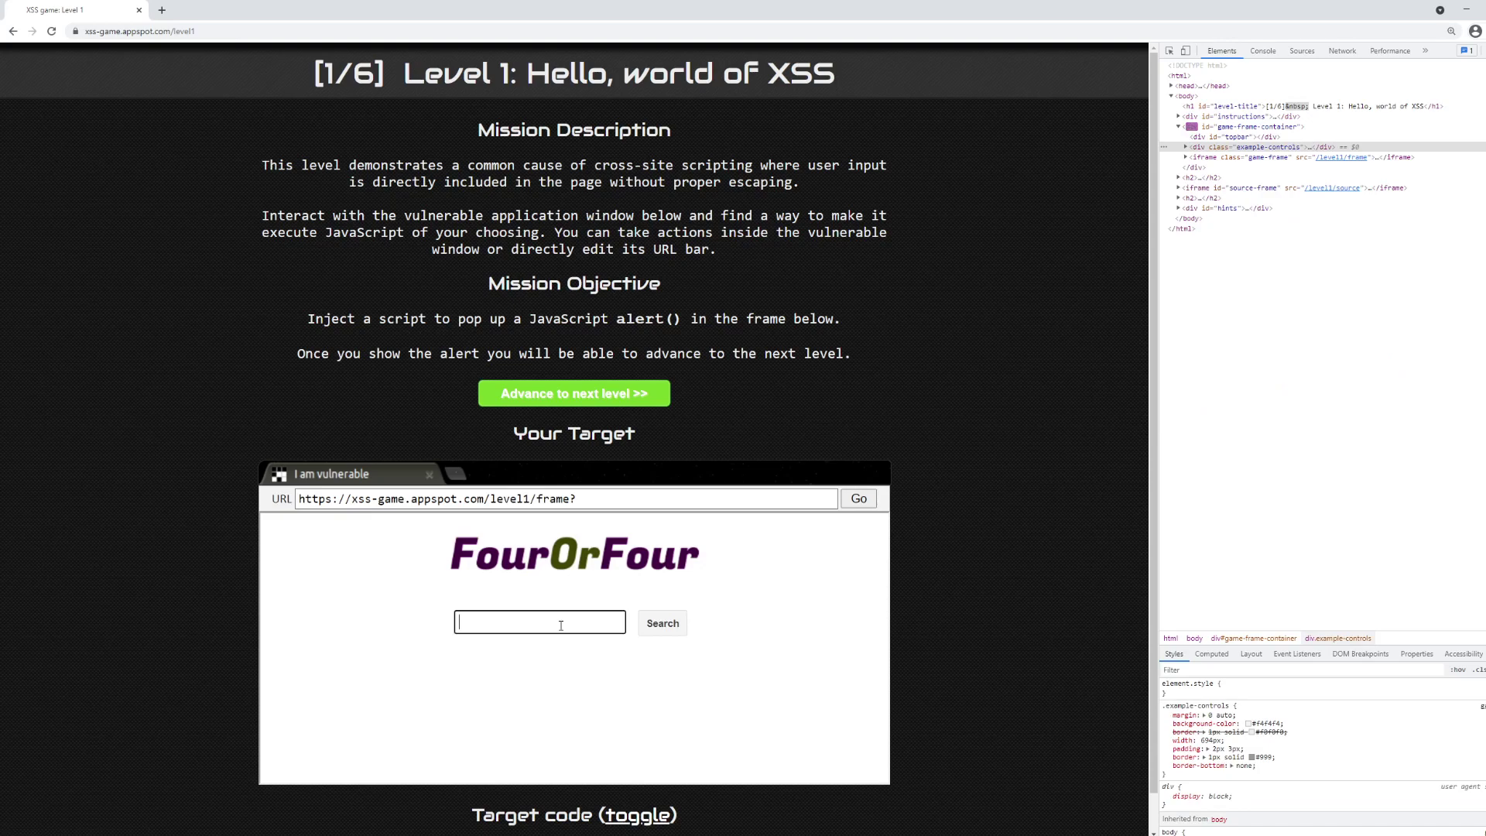
text(<)
text(script>t)
key(BackSpace)
text(alert()</scri)
text(pt>)
click(660, 629)
click(1342, 50)
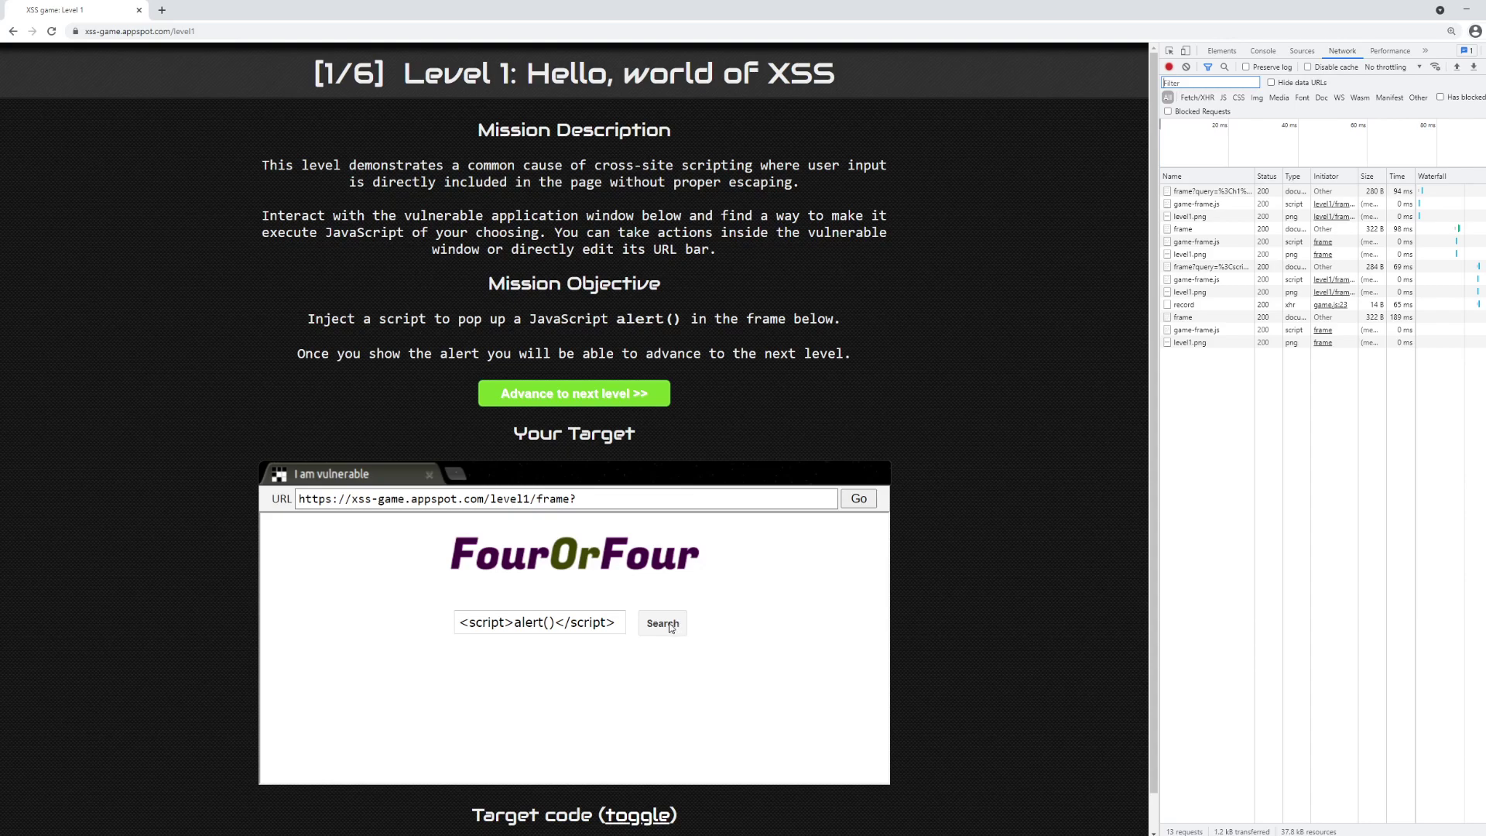
Clear the search box and resubmit <script>alert()</script> with network recording on.
click(588, 627)
key(ctrl+a)
key(BackSpace)
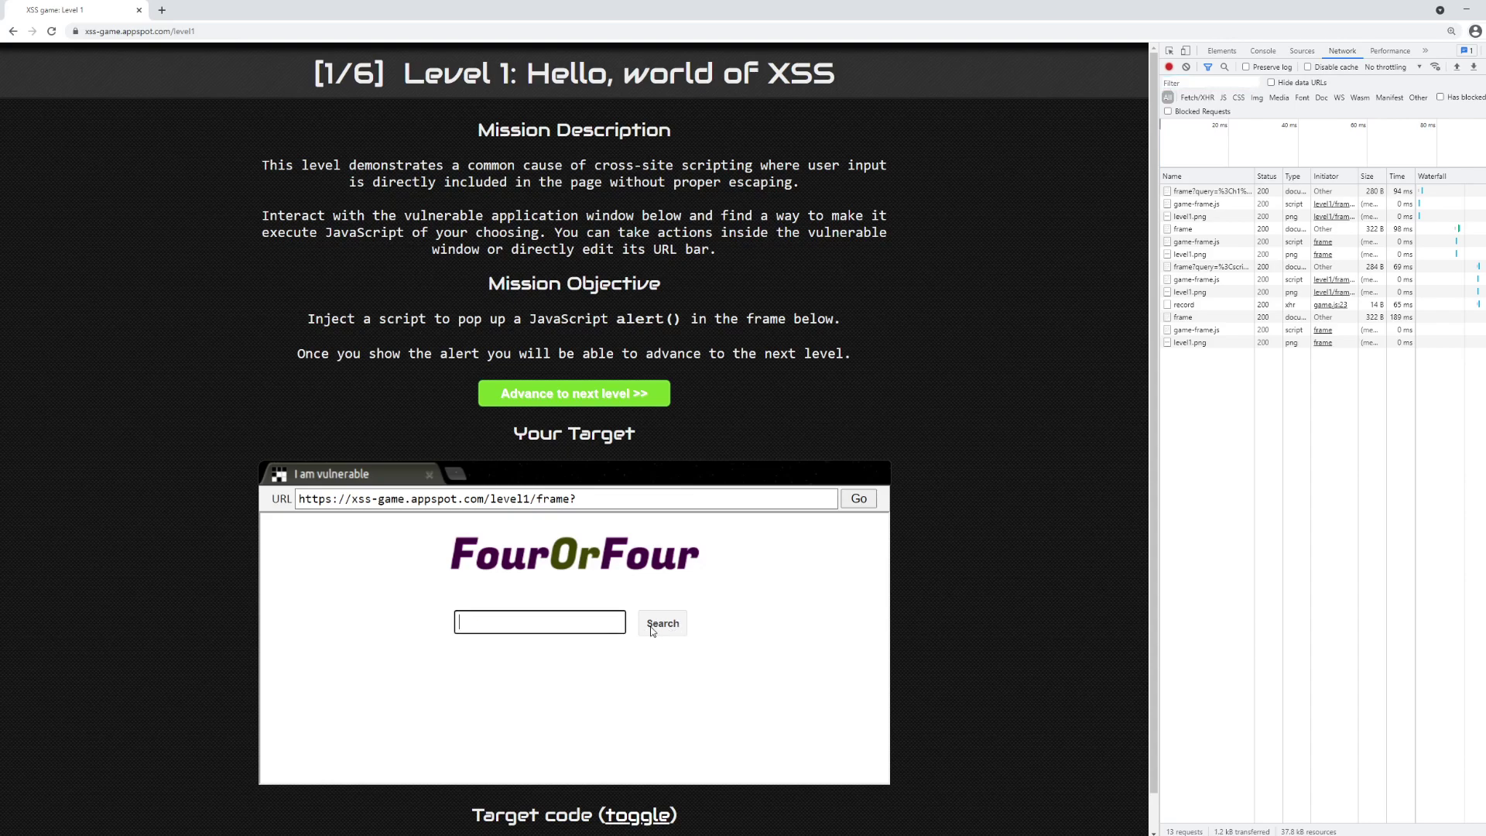
text(<script>alert())
text(</script>)
click(650, 626)
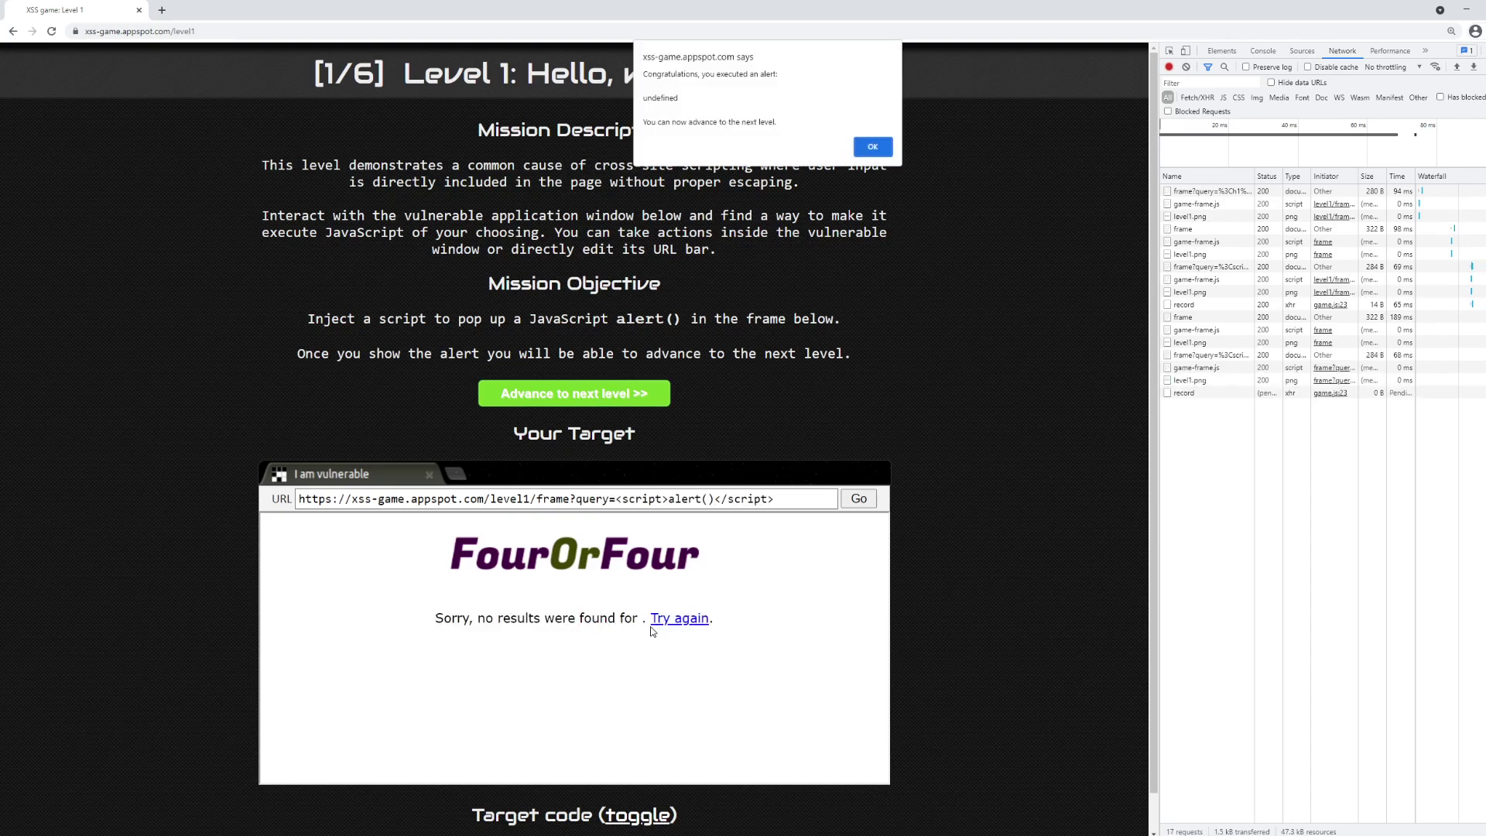
Dismiss the alert, open the frame request, and highlight its URL, GET method and script query.
click(868, 151)
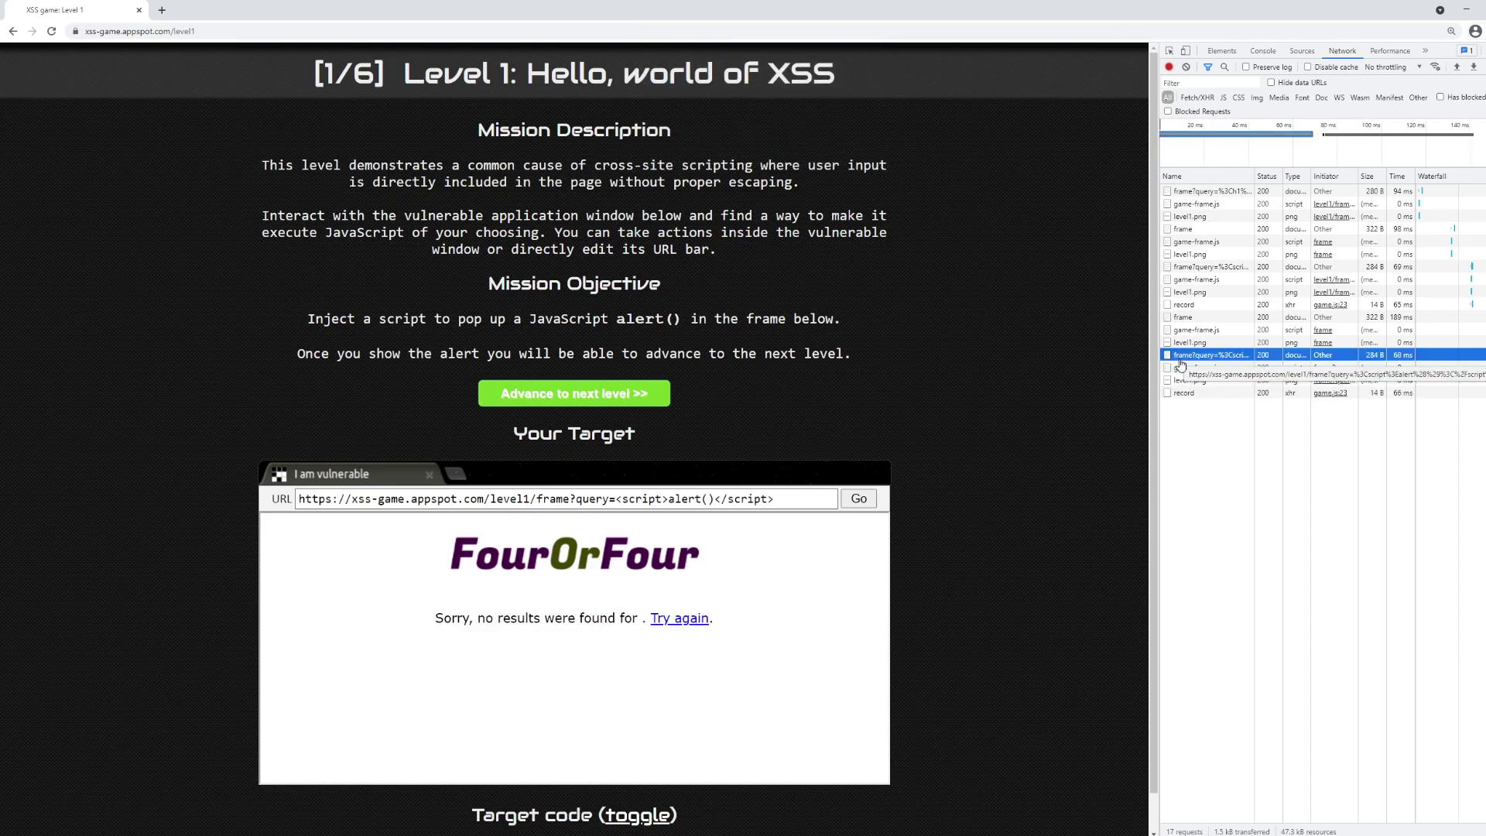
click(1179, 365)
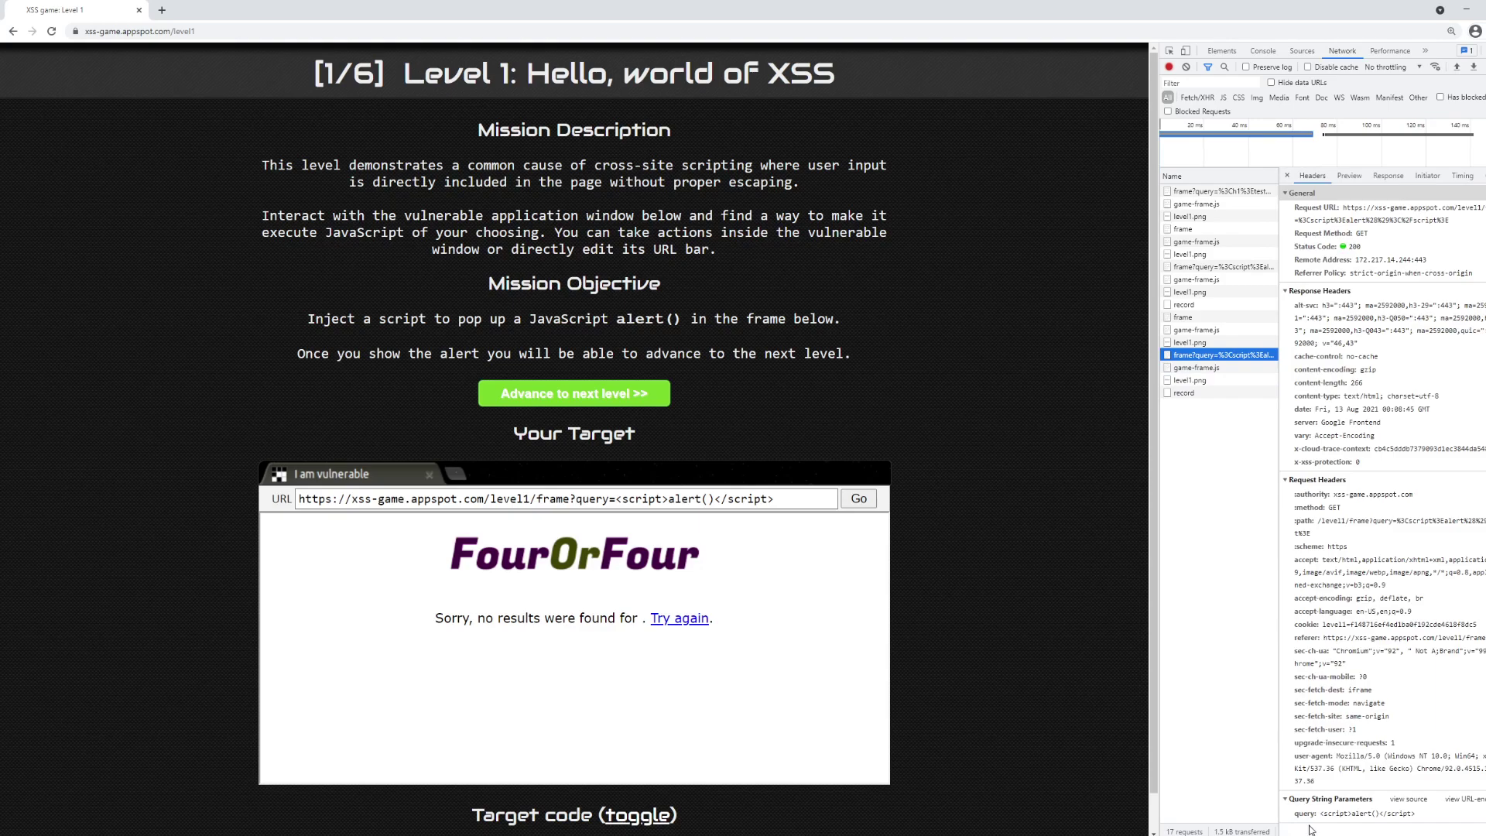
triple_click(1416, 814)
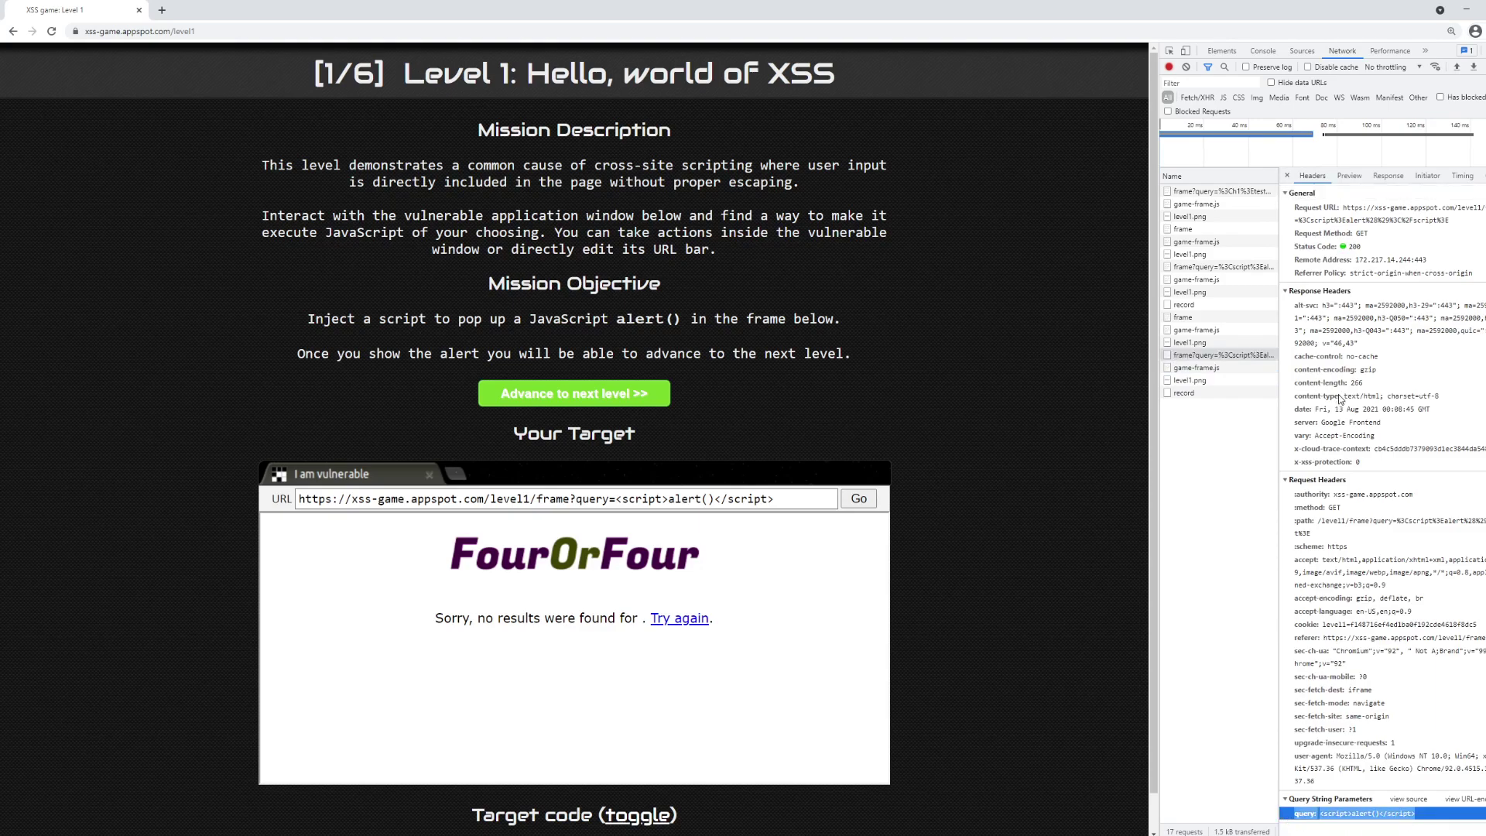
triple_click(1351, 211)
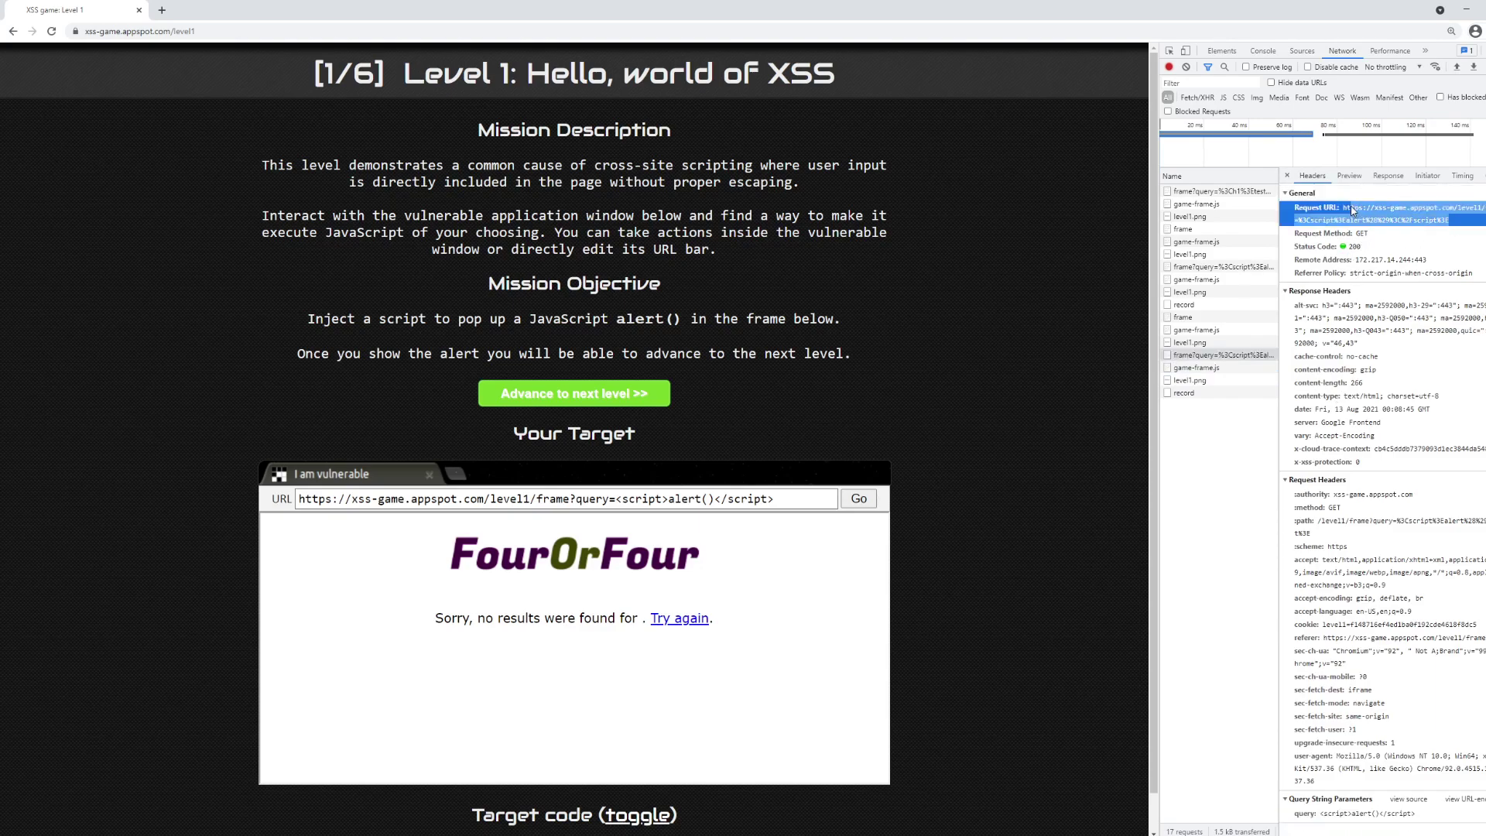
double_click(1362, 235)
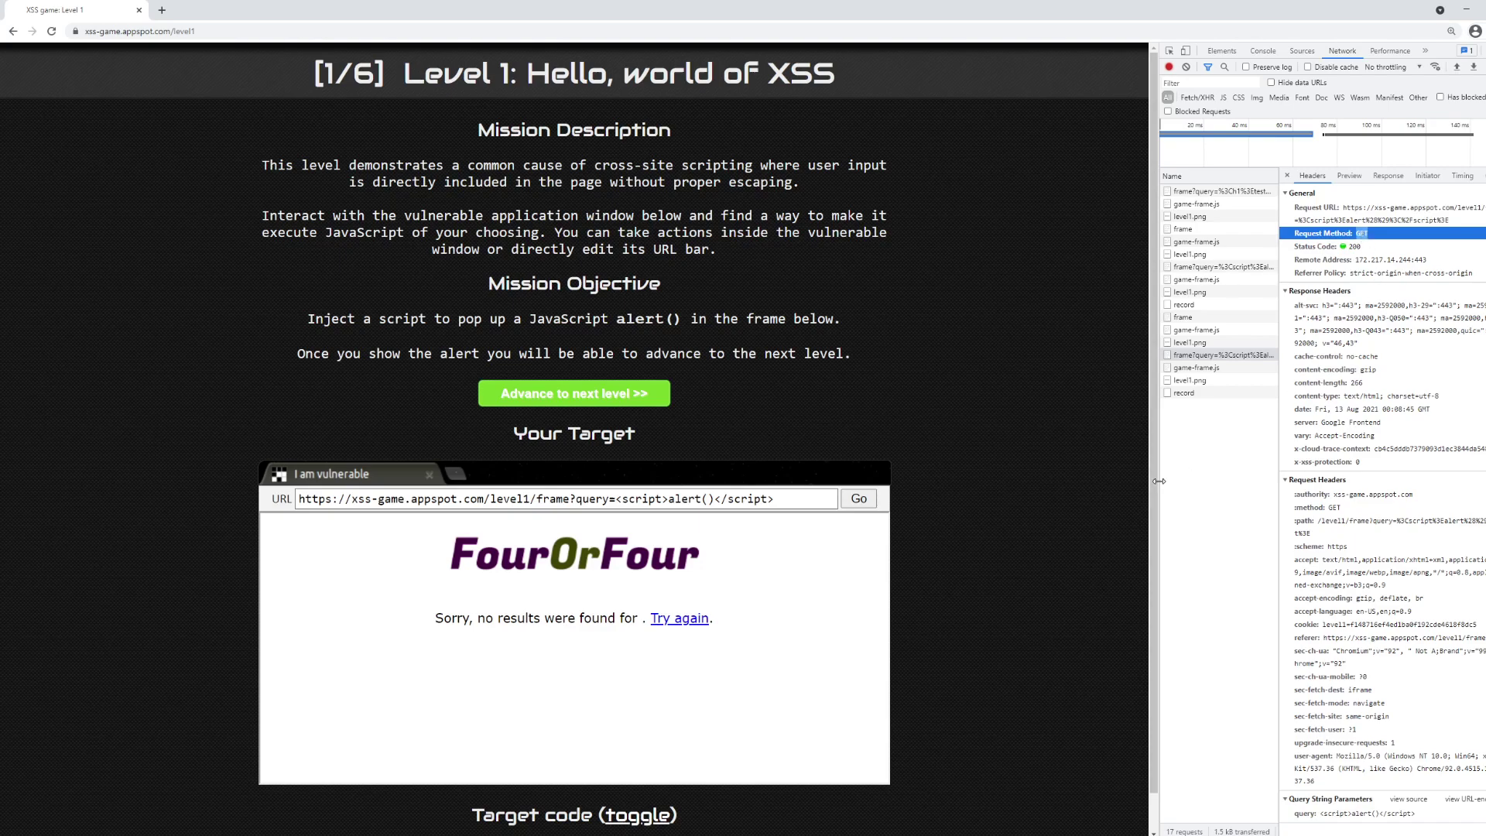
drag(1159, 479, 978, 479)
drag(1244, 712, 1144, 718)
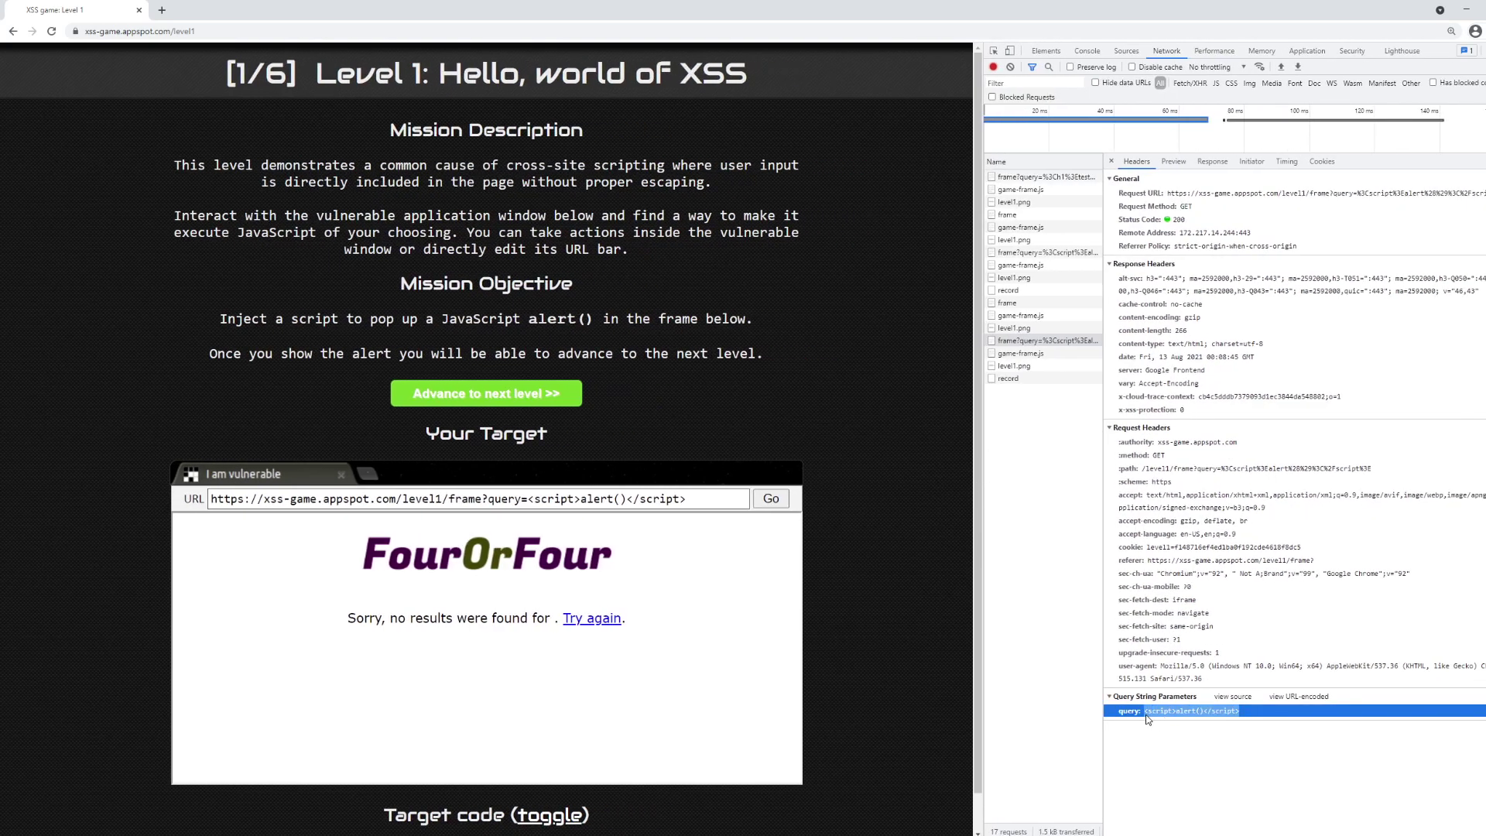
Open the request's Response and highlight the reflected <script>alert()</script> on line 13.
click(1212, 161)
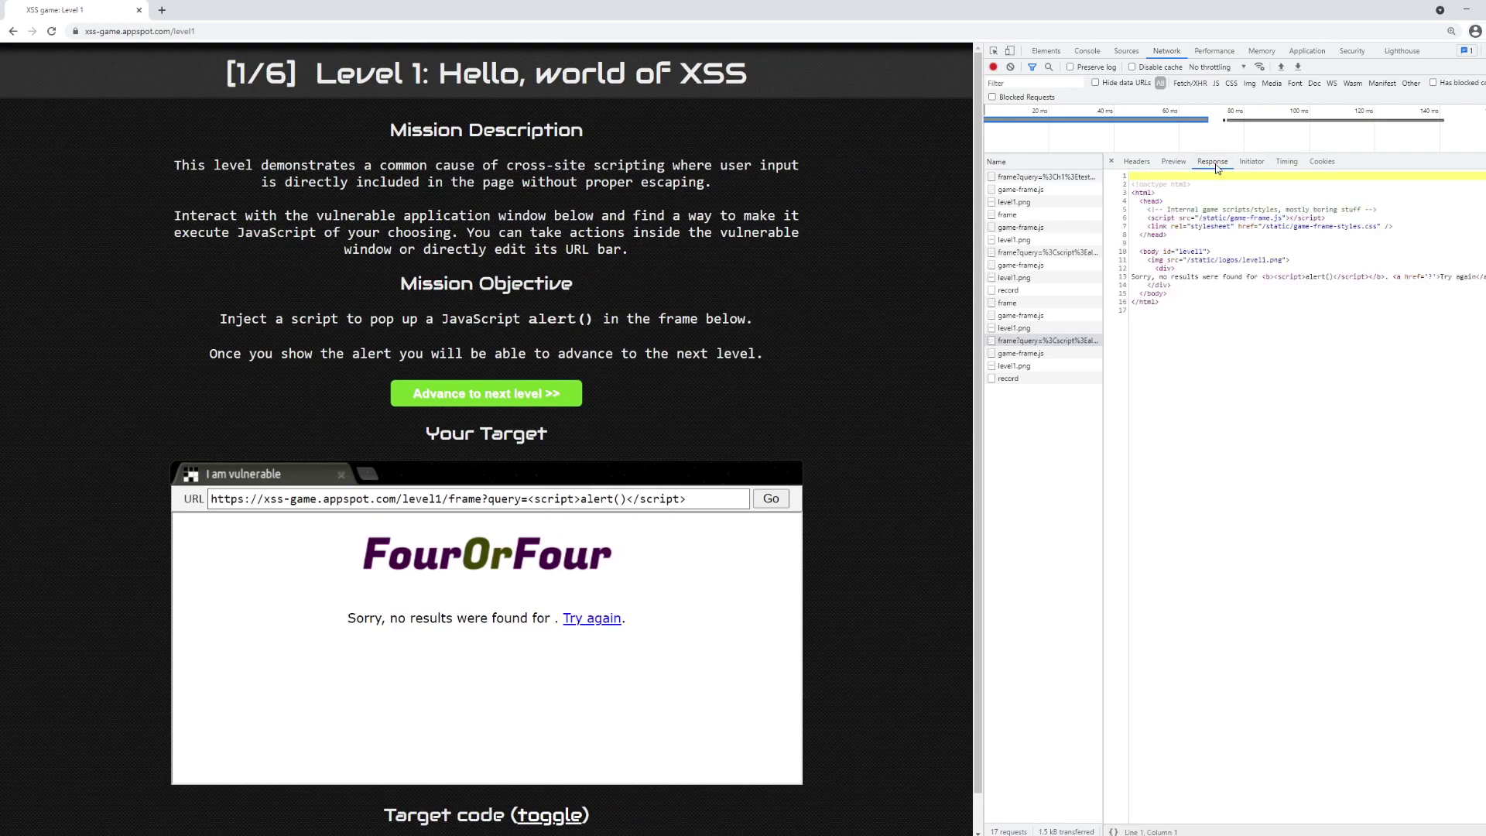
click(1174, 162)
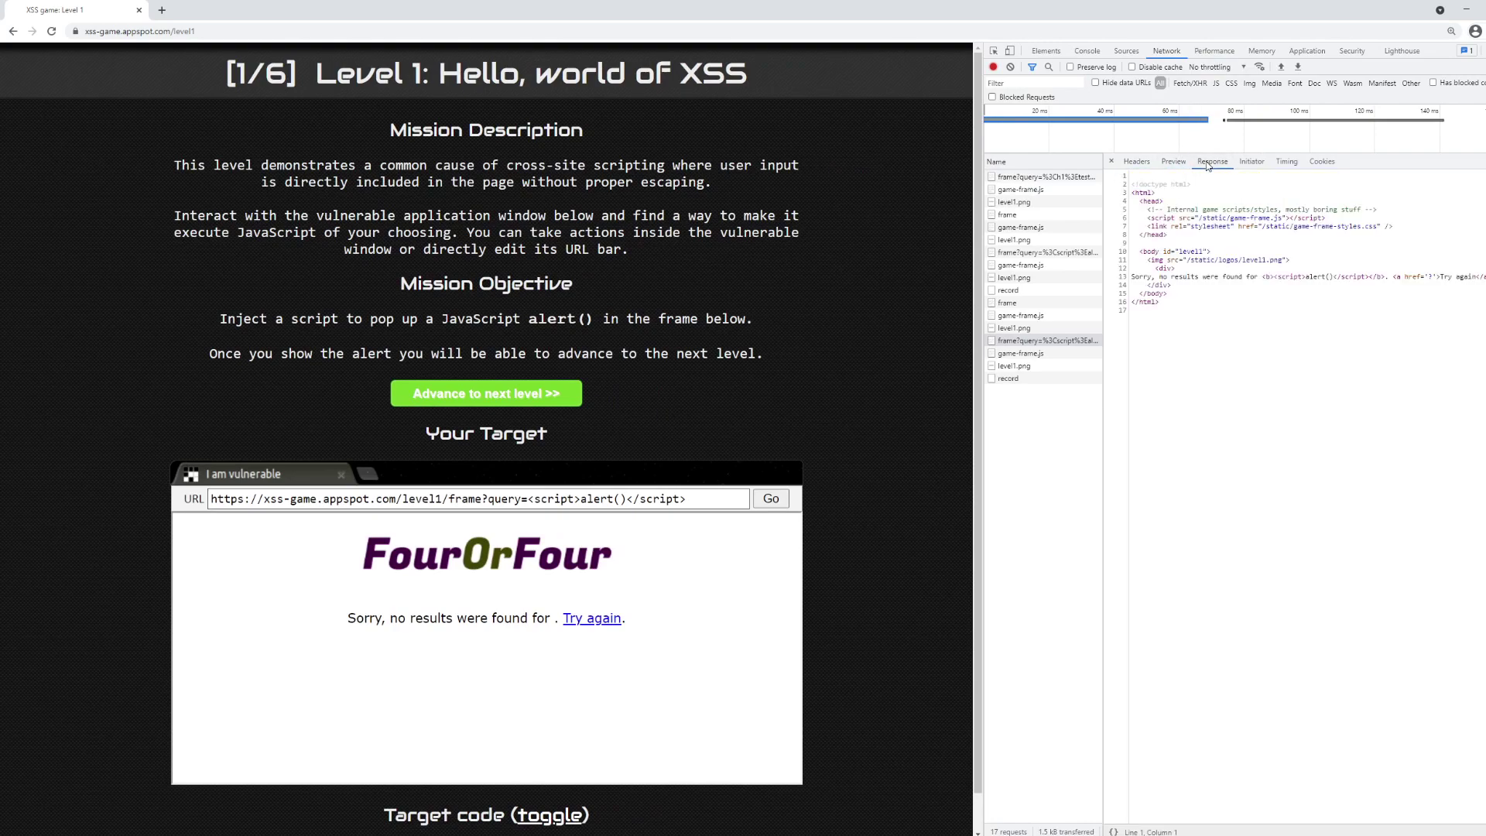
drag(1210, 301, 1132, 186)
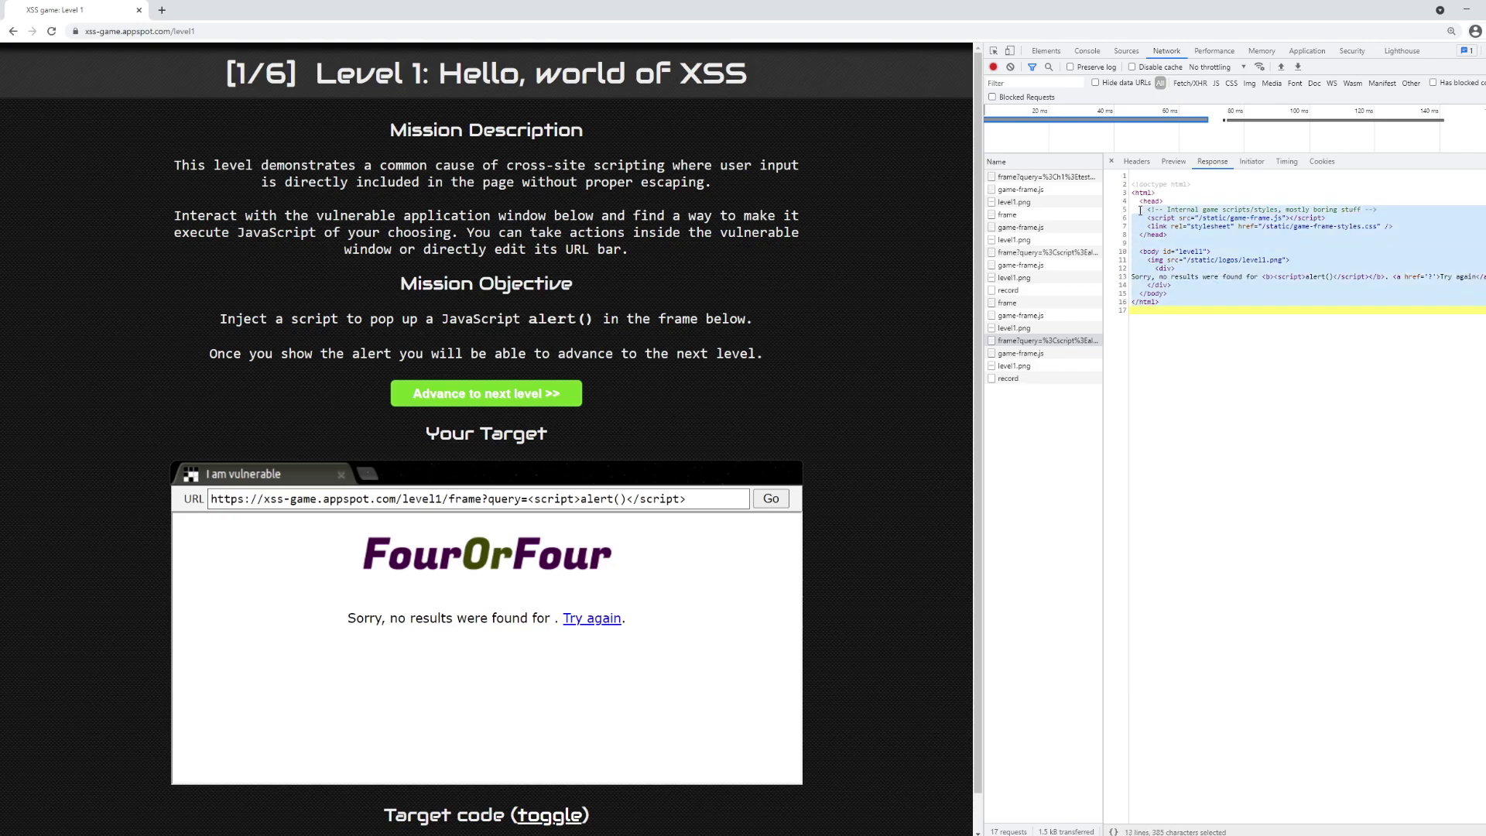
click(1200, 301)
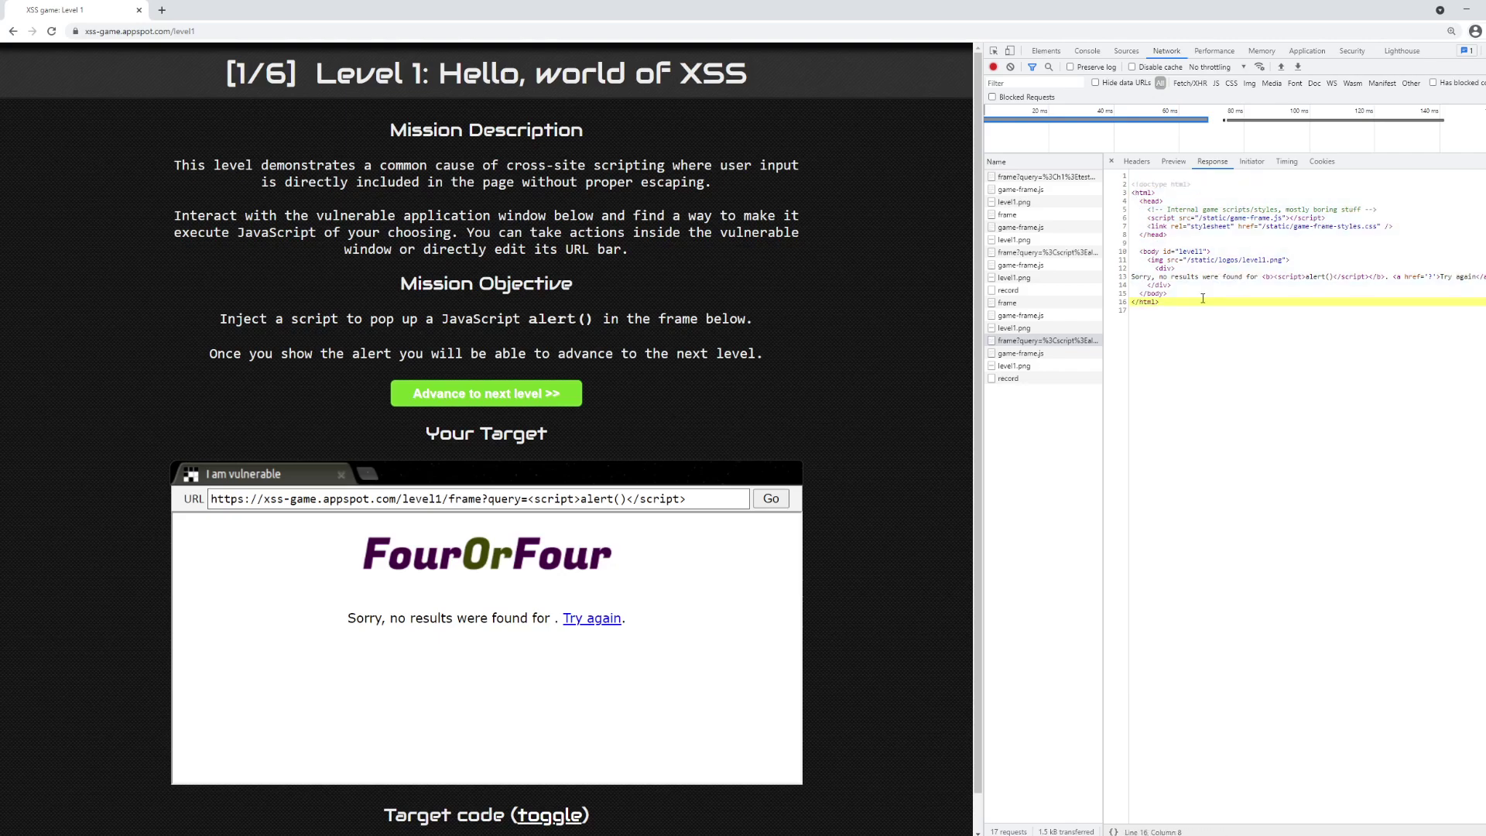
mouse_move(1276, 277)
mouse_down()
mouse_move(1368, 277)
mouse_move(1275, 279)
mouse_up()
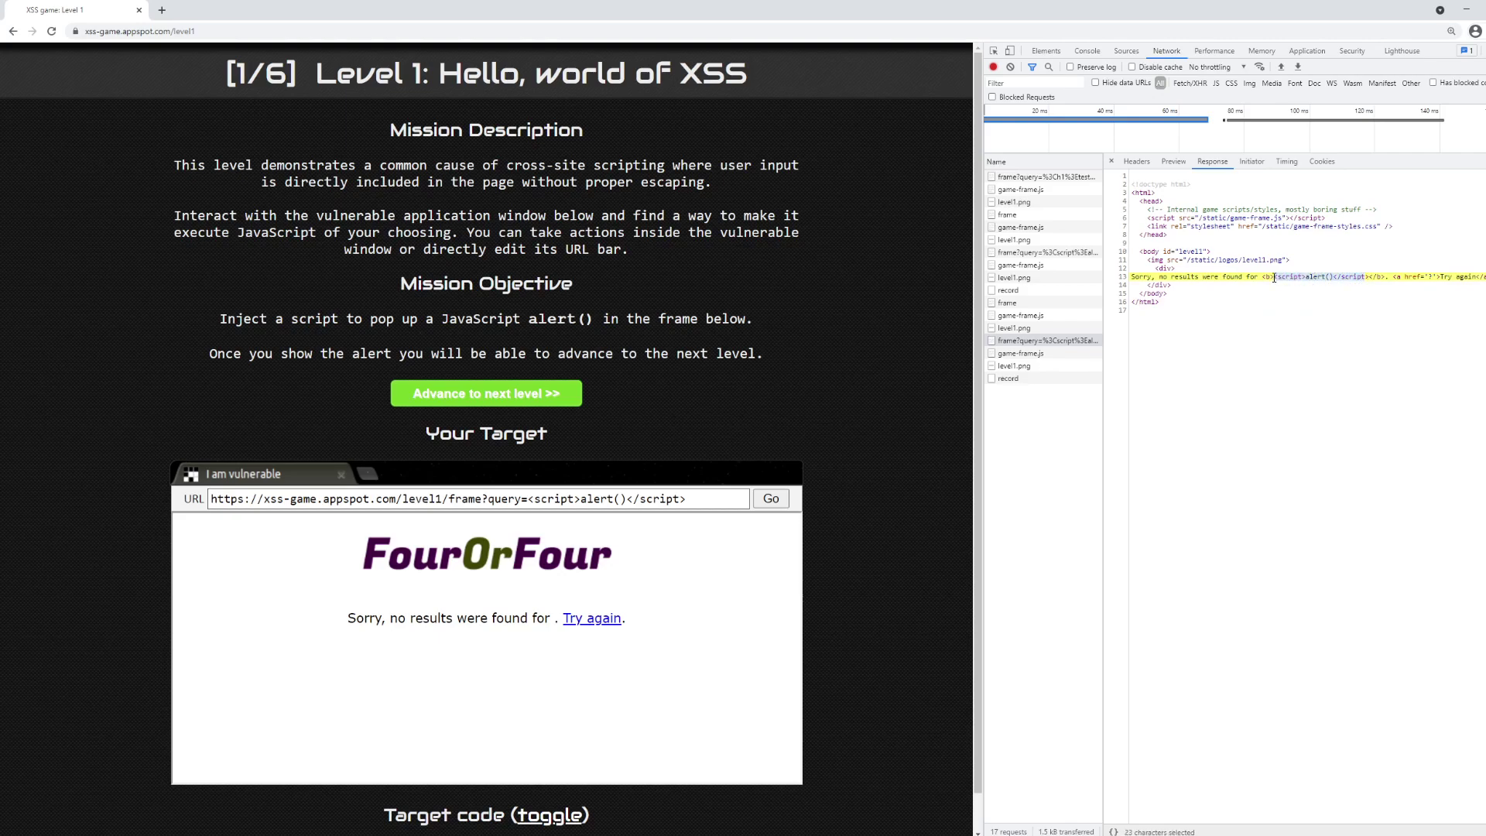
click(1272, 356)
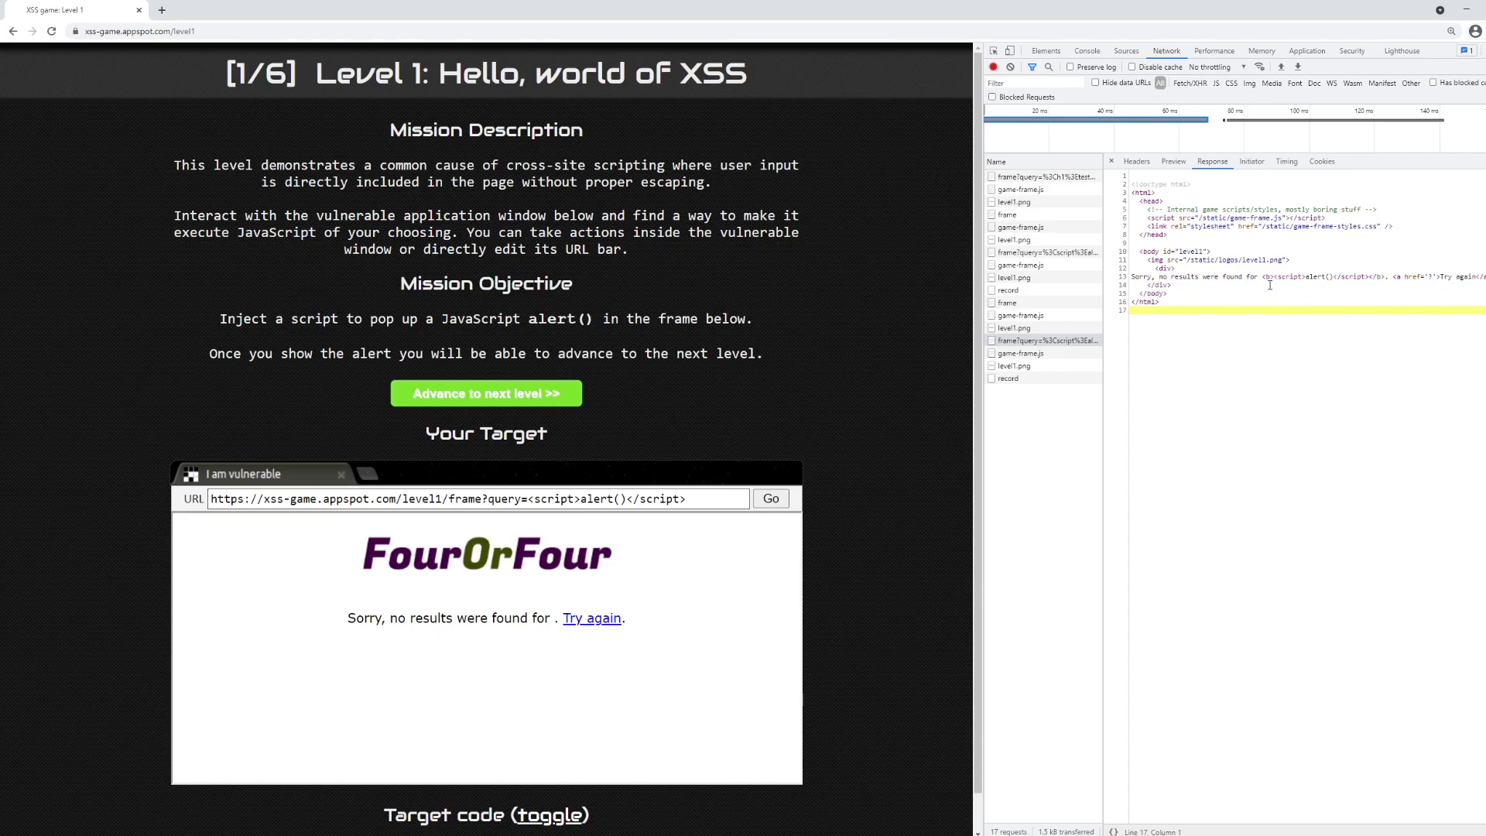
drag(1273, 279, 1369, 279)
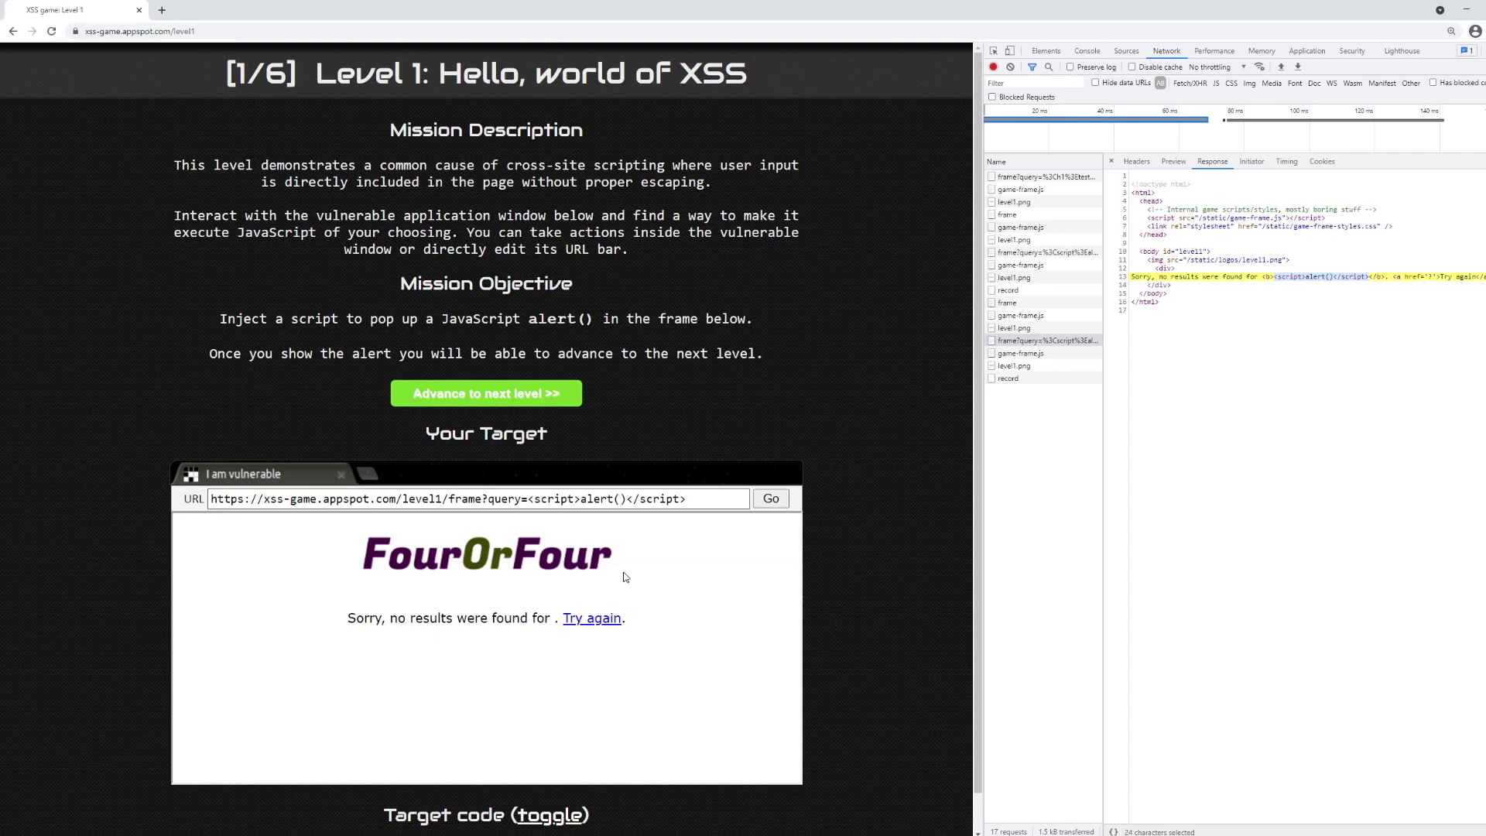
Highlight the whole frame URL, its script payload, and the empty result before Try again.
click(541, 502)
key(ctrl+a)
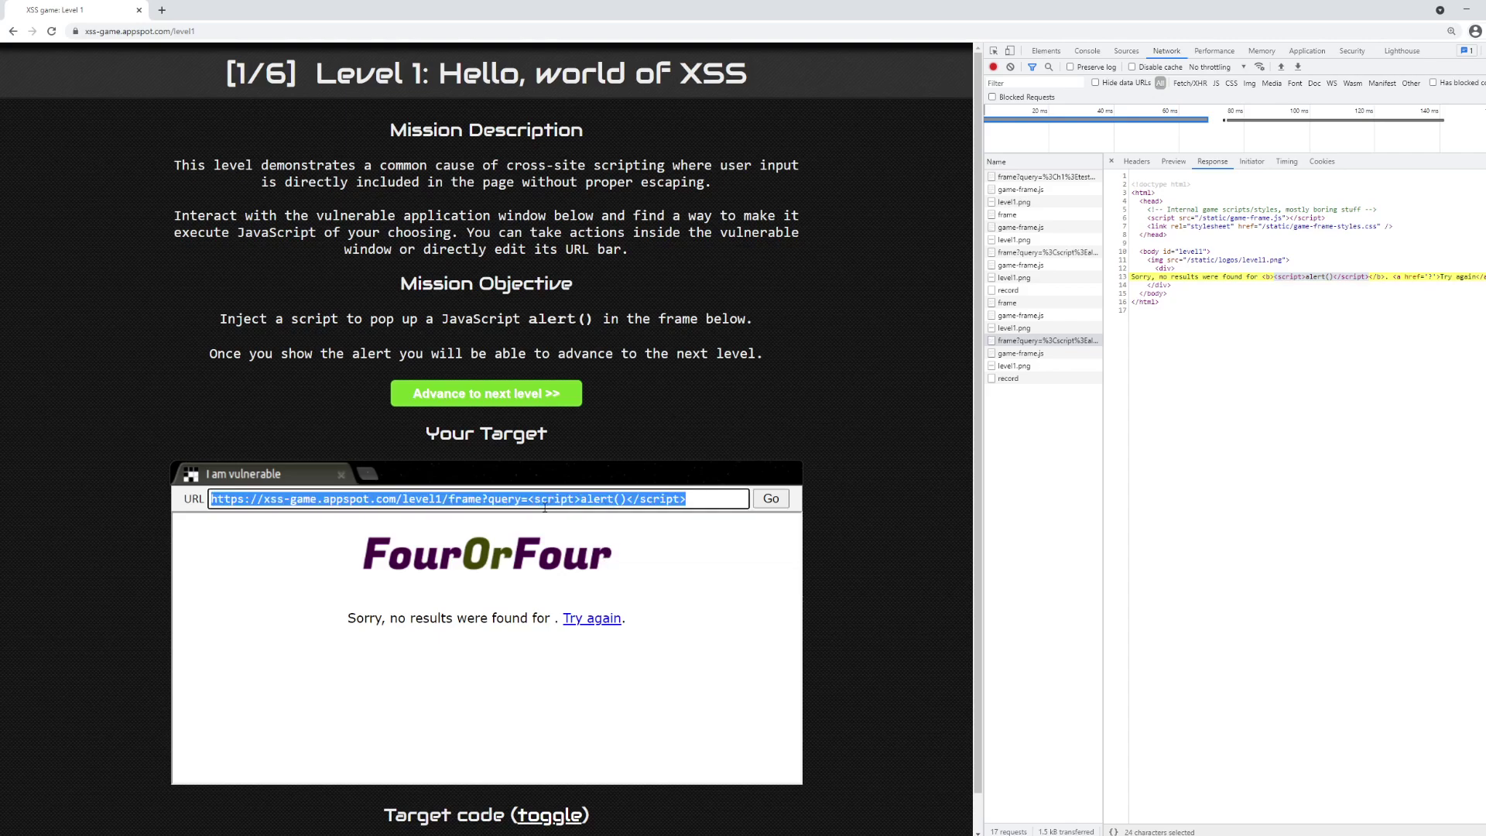
click(699, 561)
triple_click(529, 499)
click(612, 643)
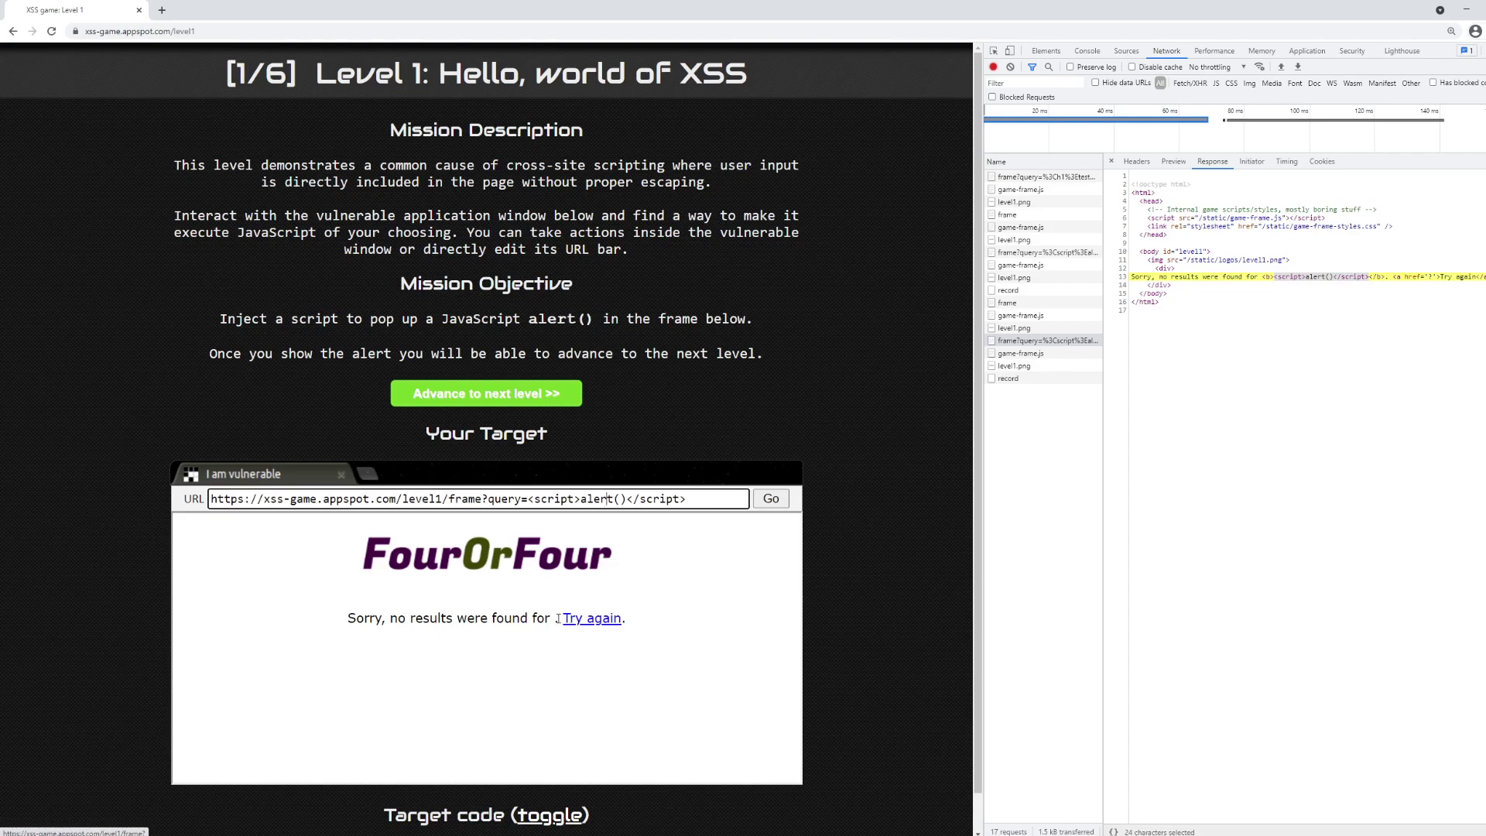
drag(560, 621, 543, 620)
mouse_move(526, 499)
mouse_down()
mouse_move(690, 500)
mouse_move(211, 500)
mouse_up()
click(292, 627)
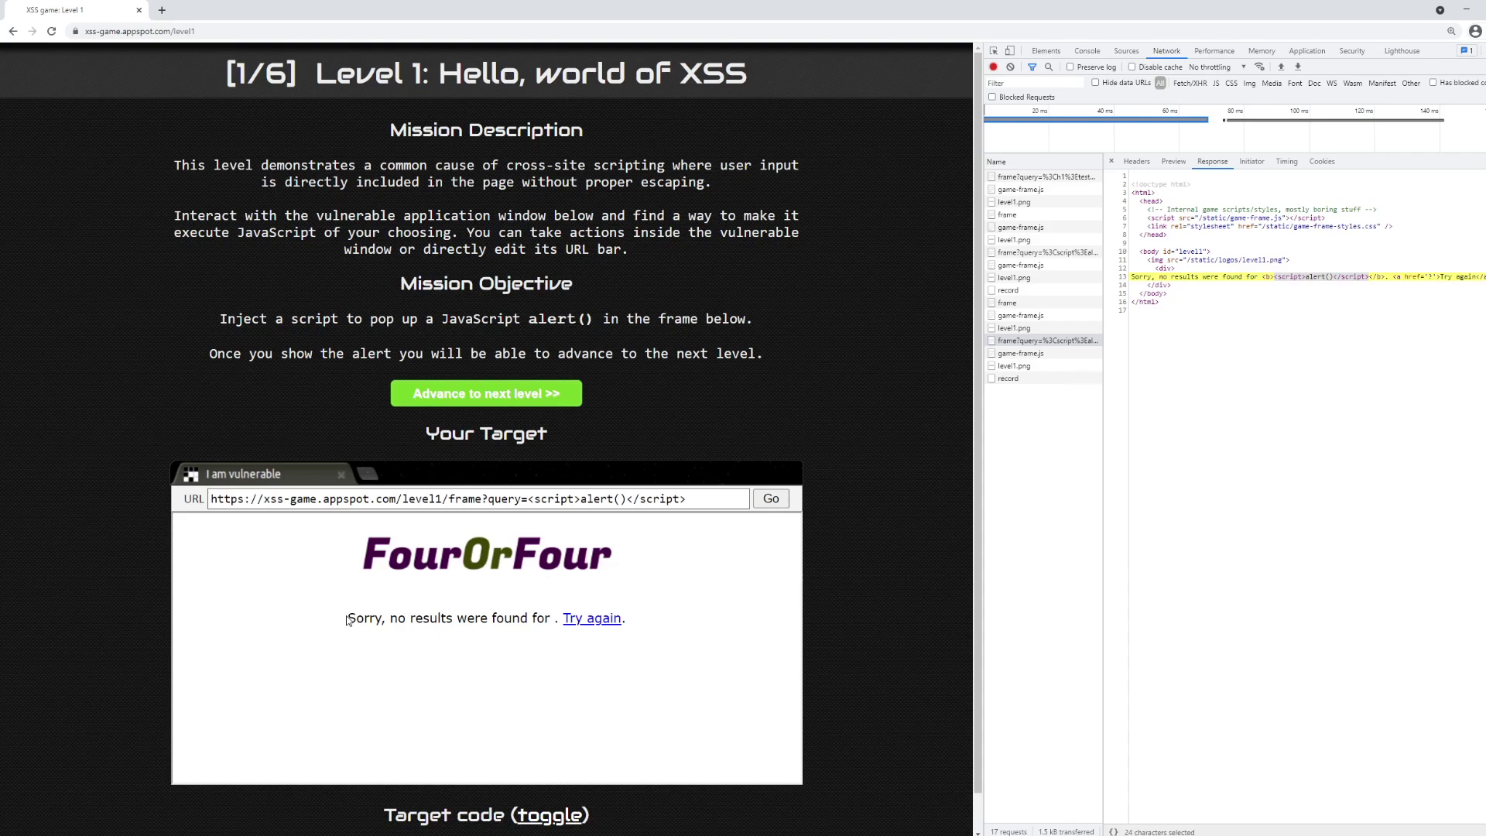
Highlight the results sentence, the URL's <script>alert()</script> payload, and the blank spot after 'for'.
drag(348, 619, 719, 632)
triple_click(526, 498)
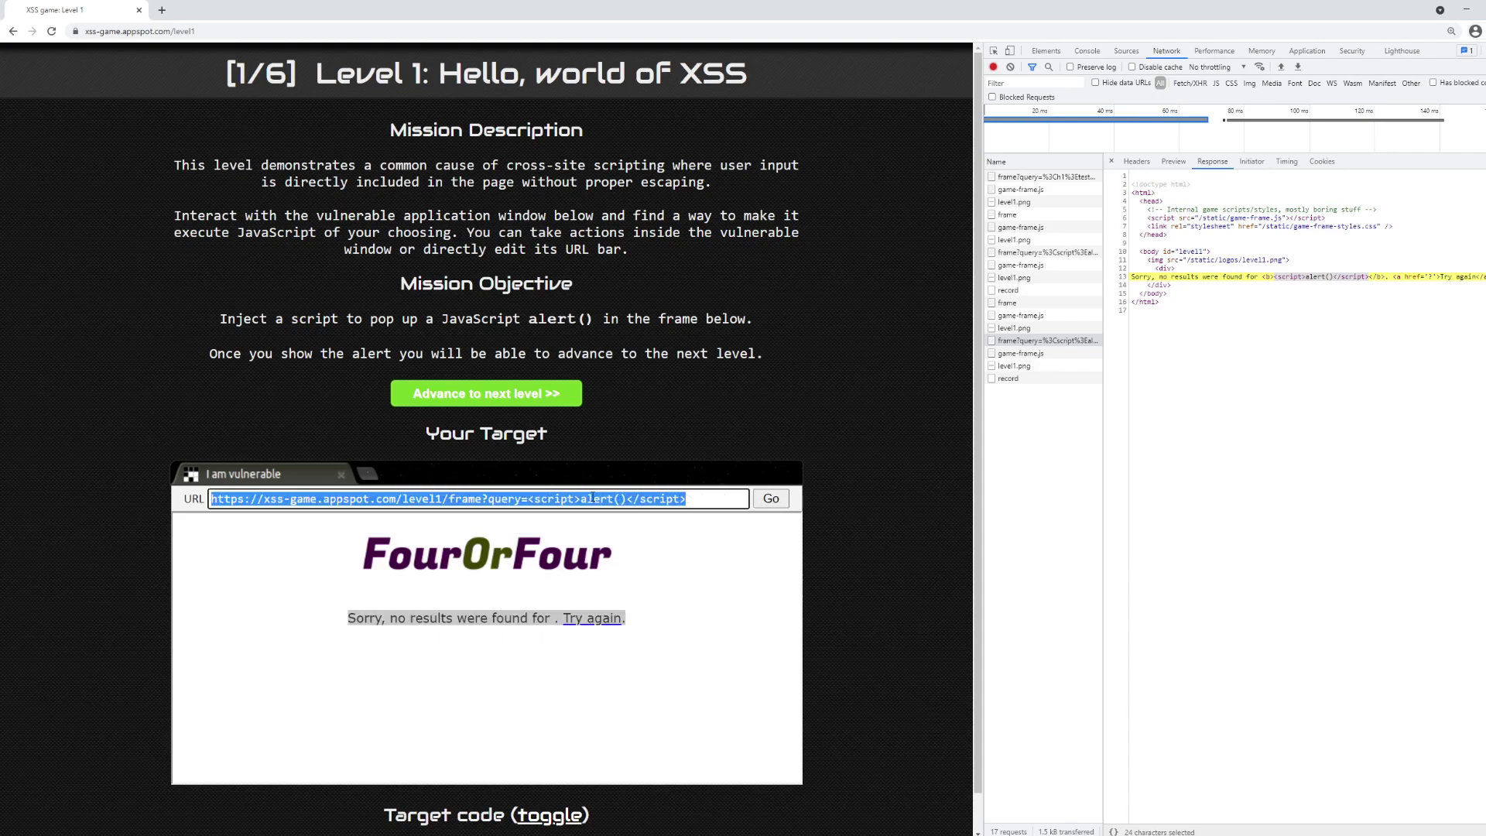
click(527, 498)
drag(528, 498, 703, 507)
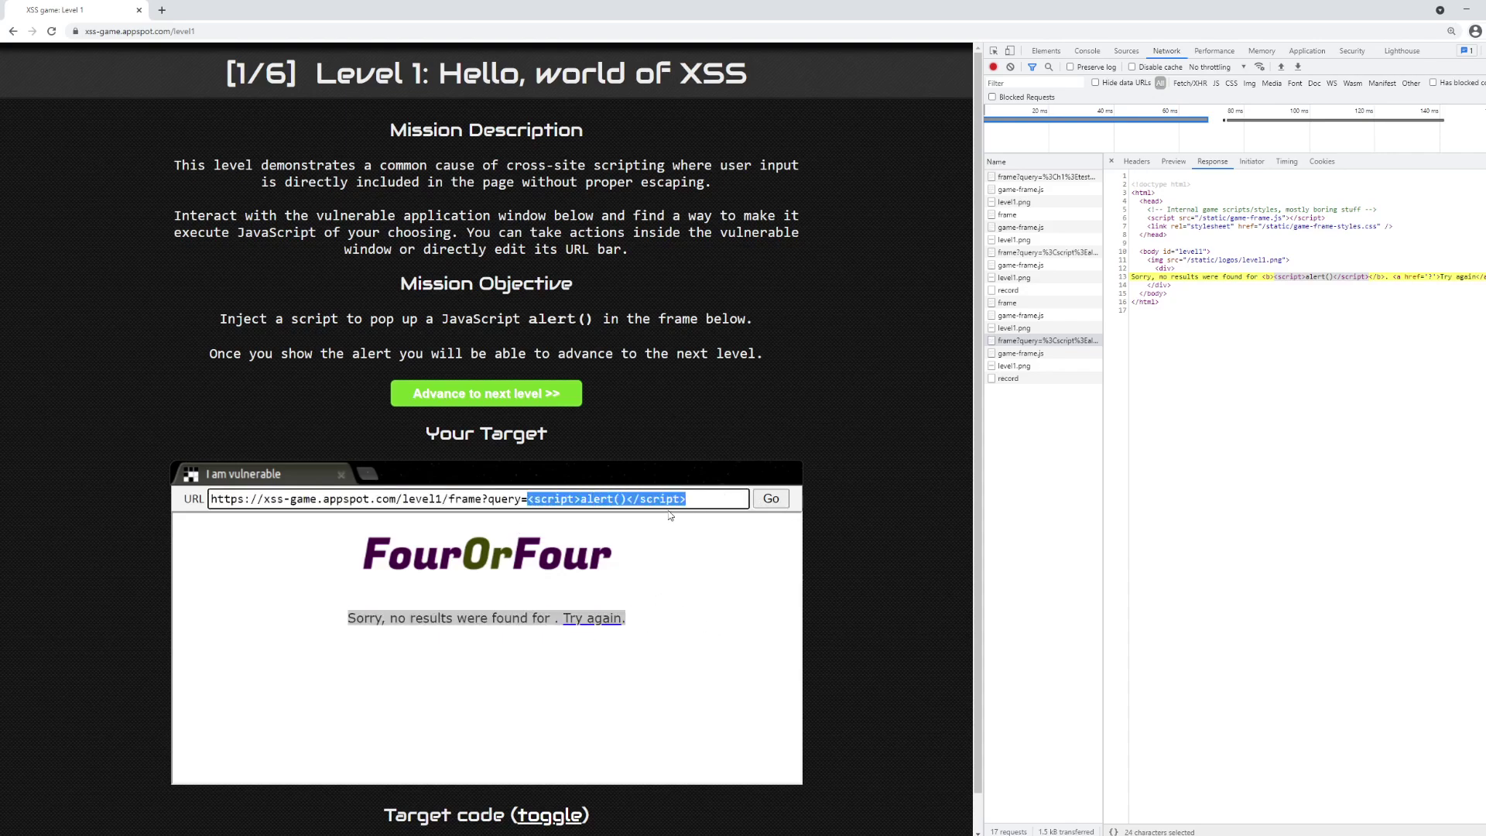
click(530, 498)
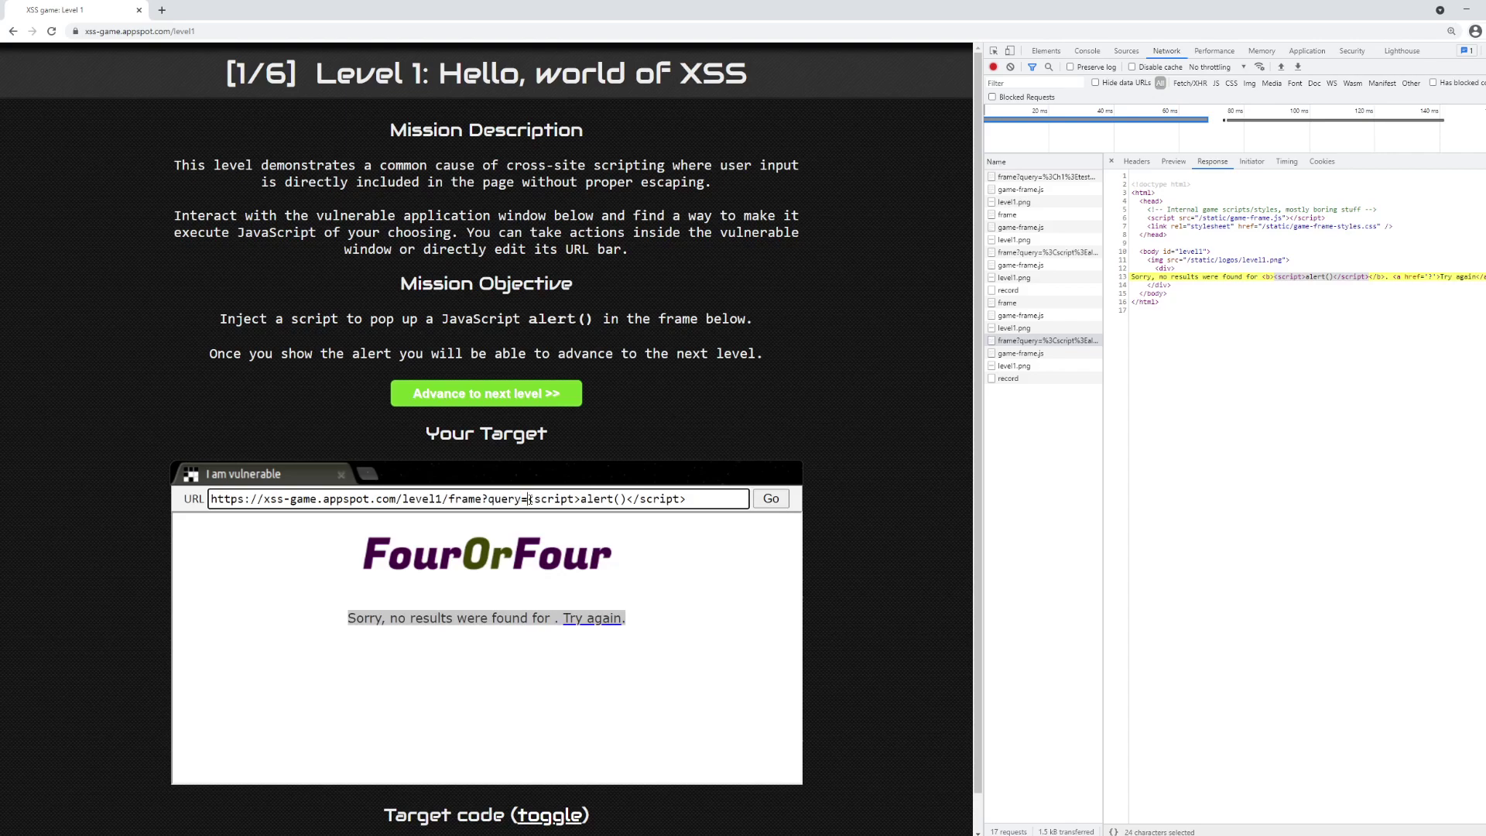
drag(530, 498, 687, 500)
drag(549, 618, 553, 618)
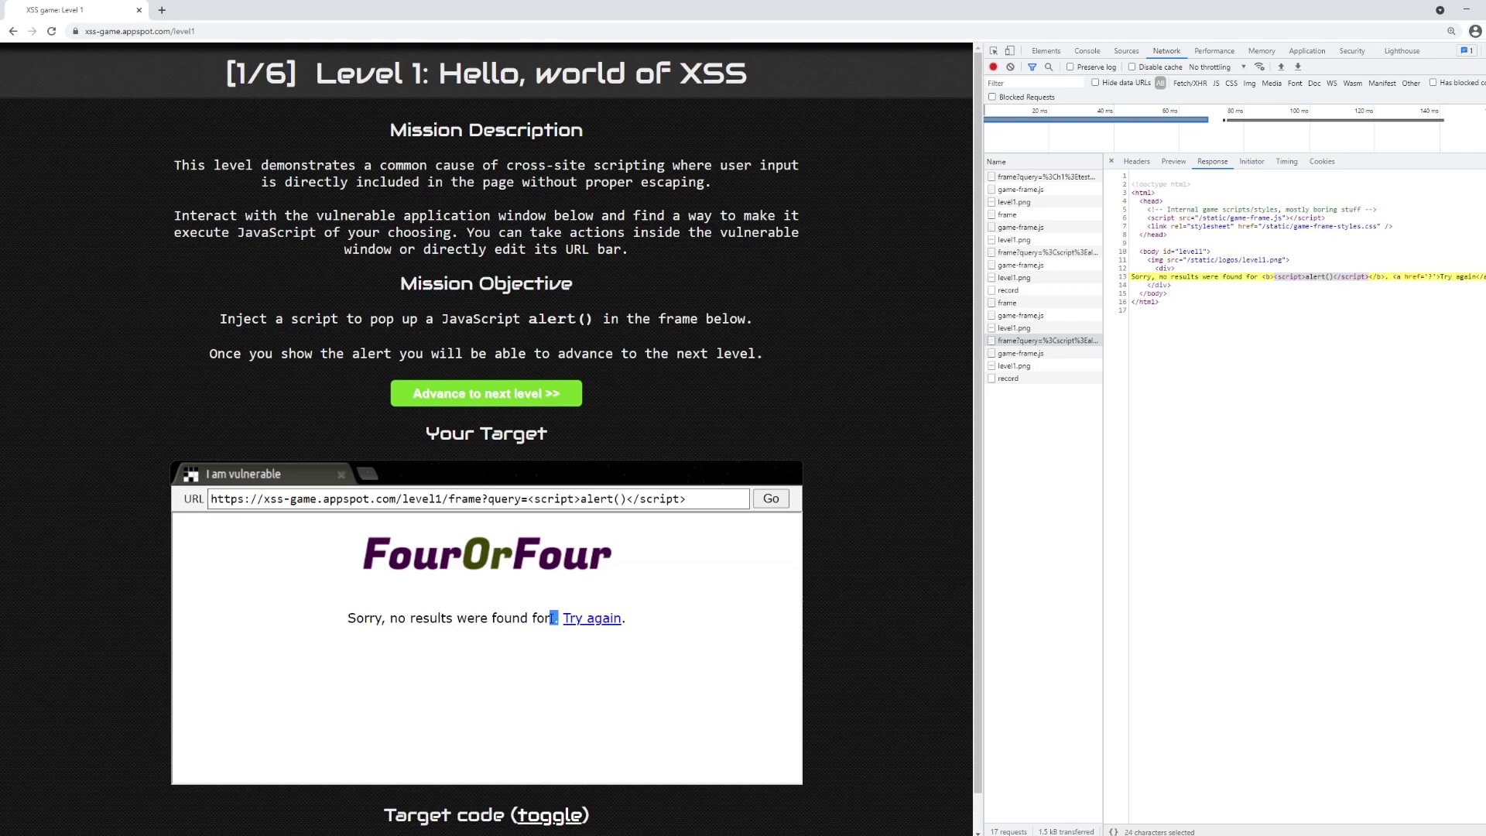
Inspect the blank result, expanding the results div and <b> element to select the script.
click(1086, 51)
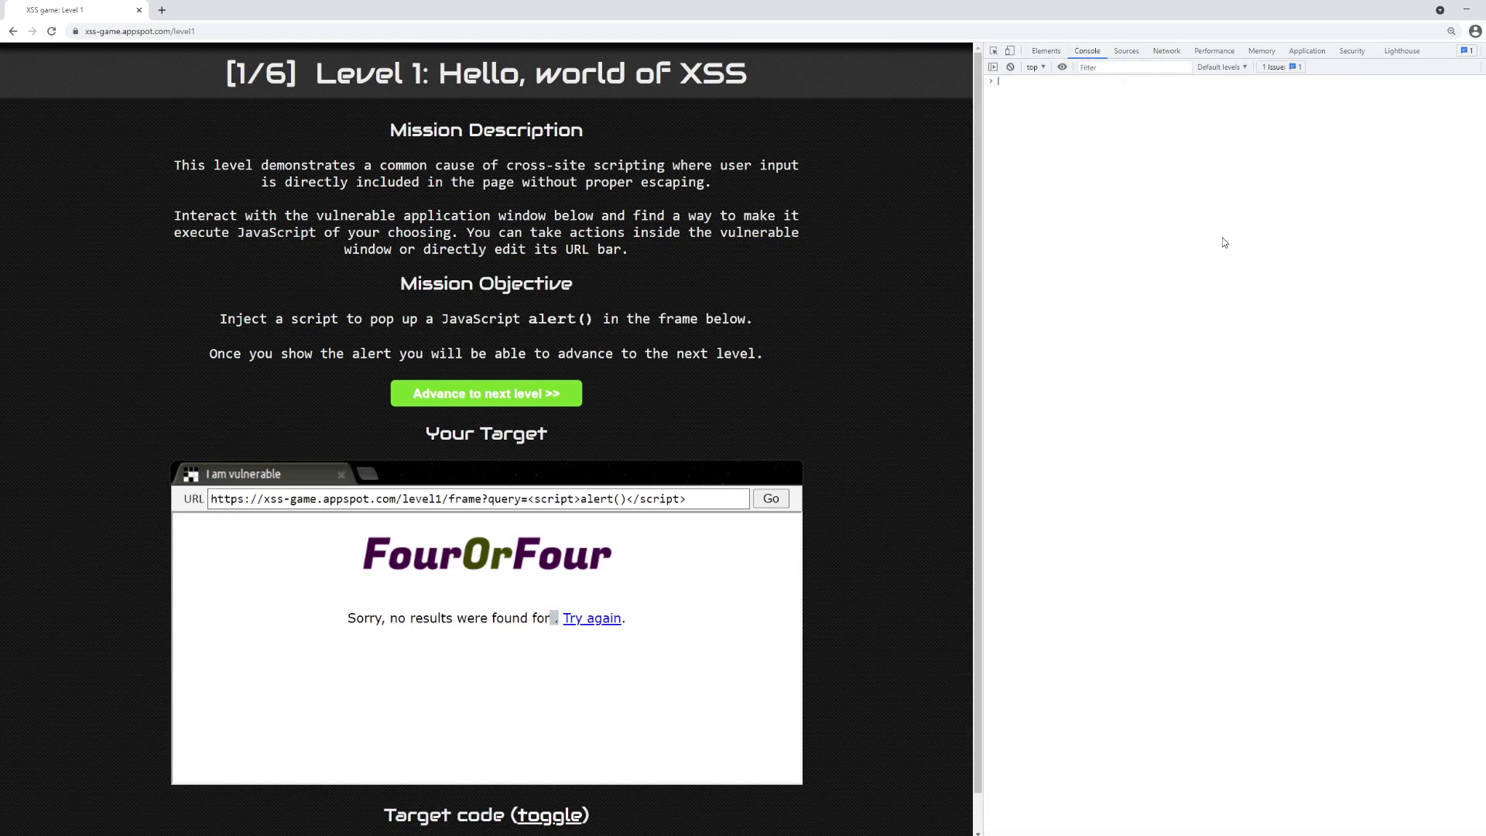
right_click(555, 615)
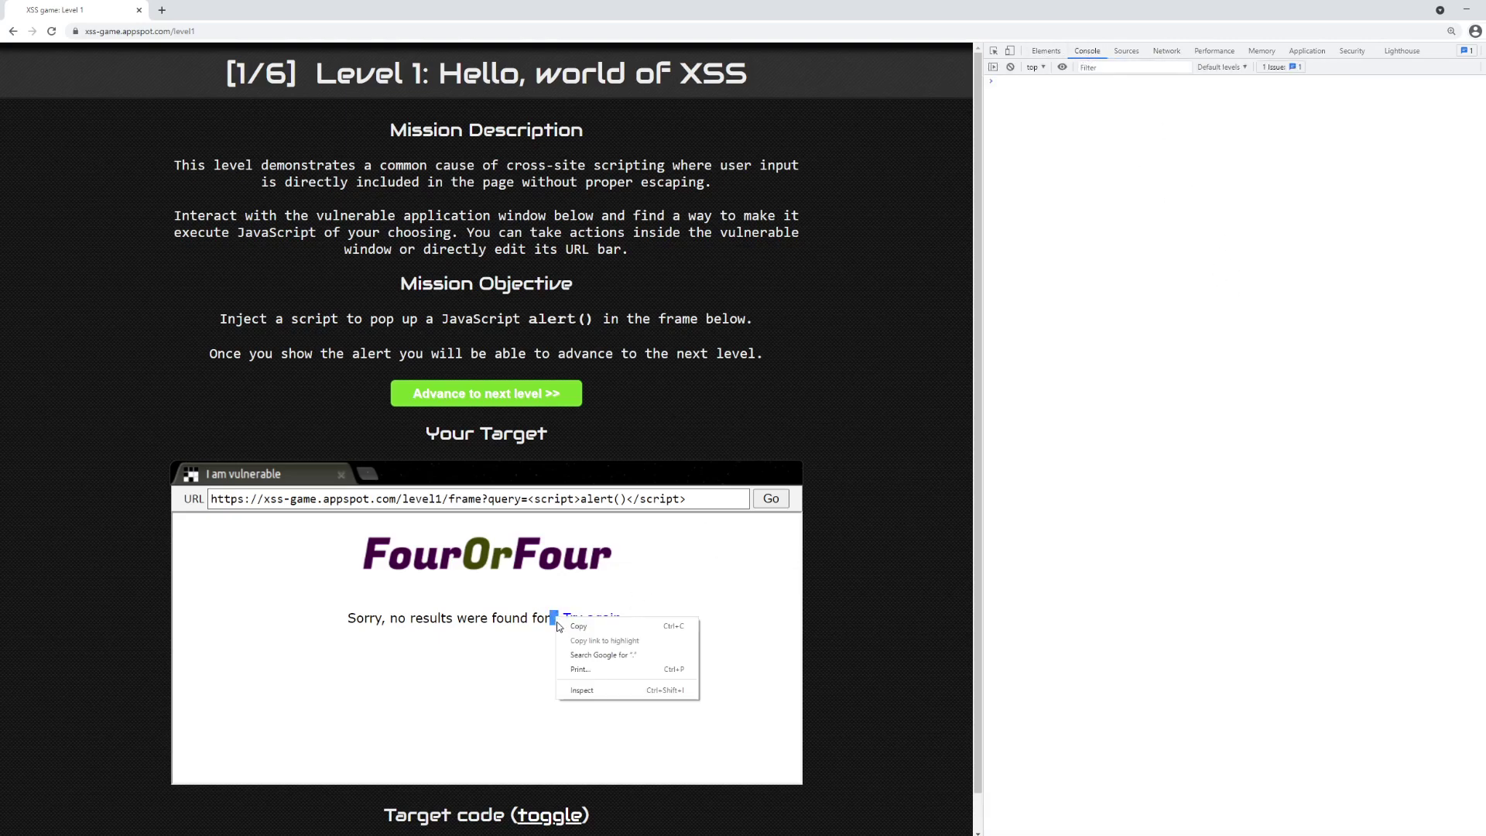
click(582, 691)
click(1039, 229)
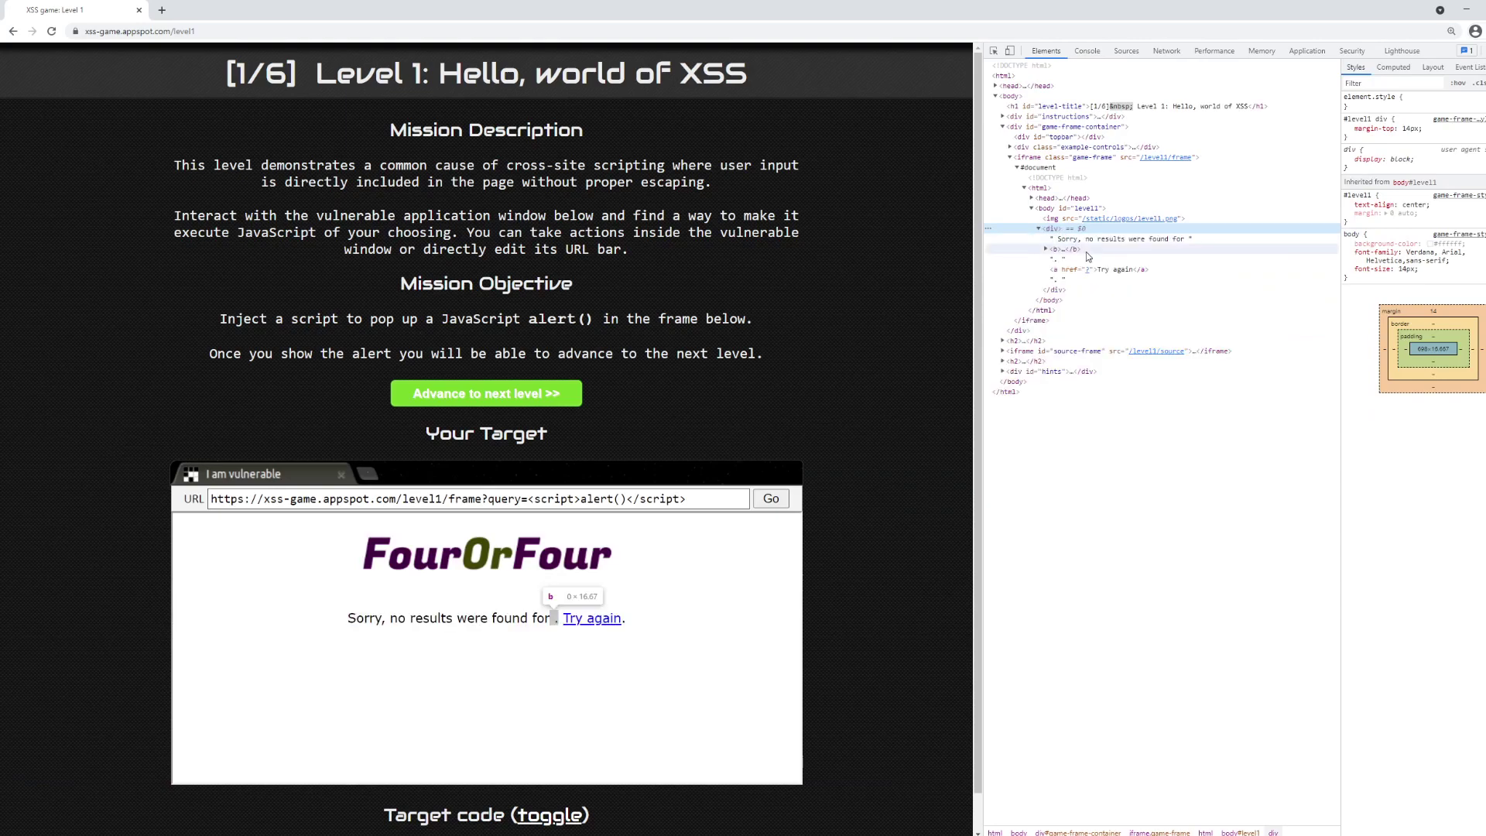
click(1047, 250)
click(1117, 259)
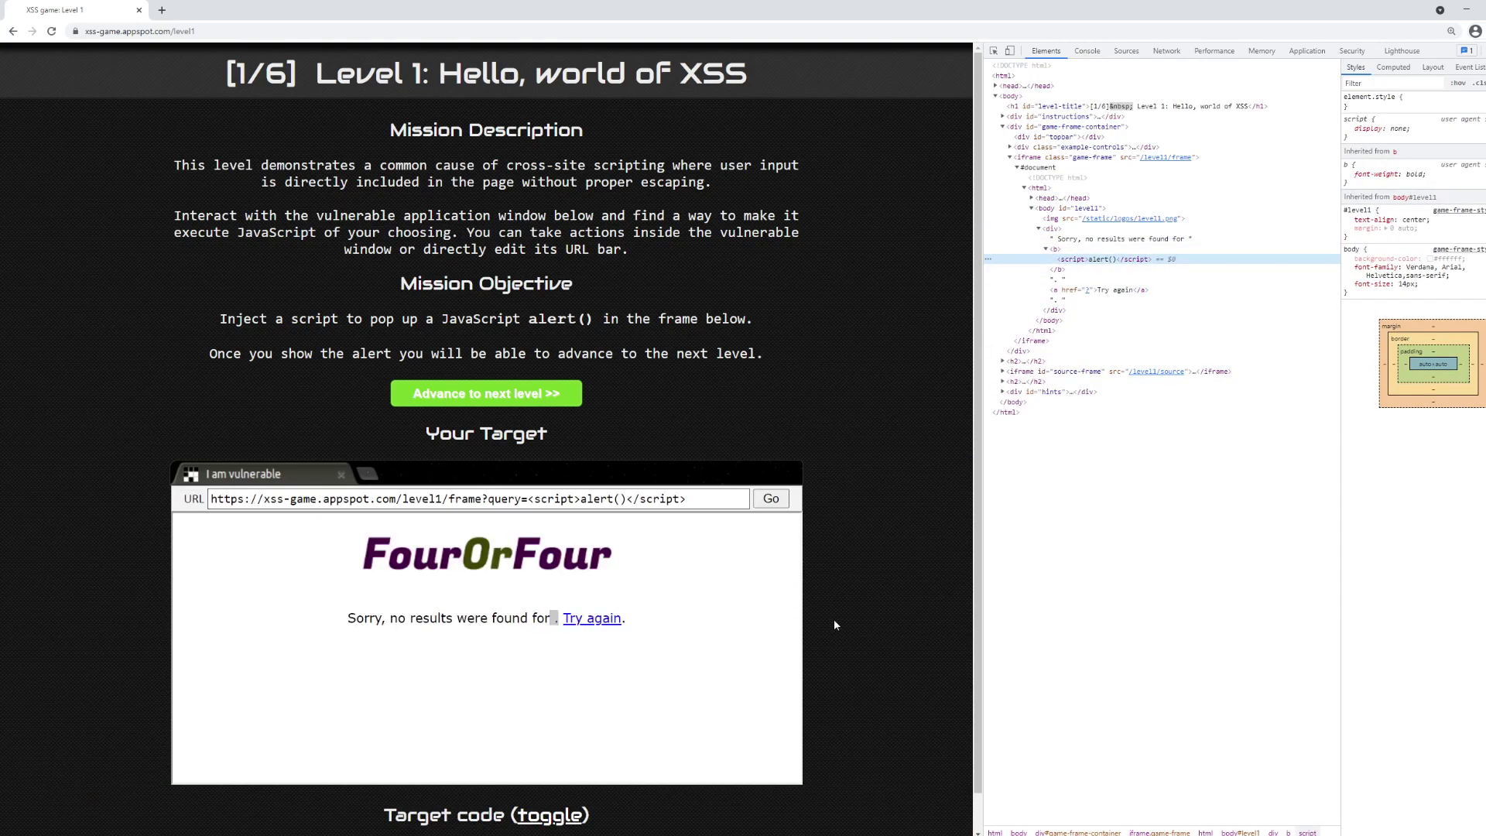